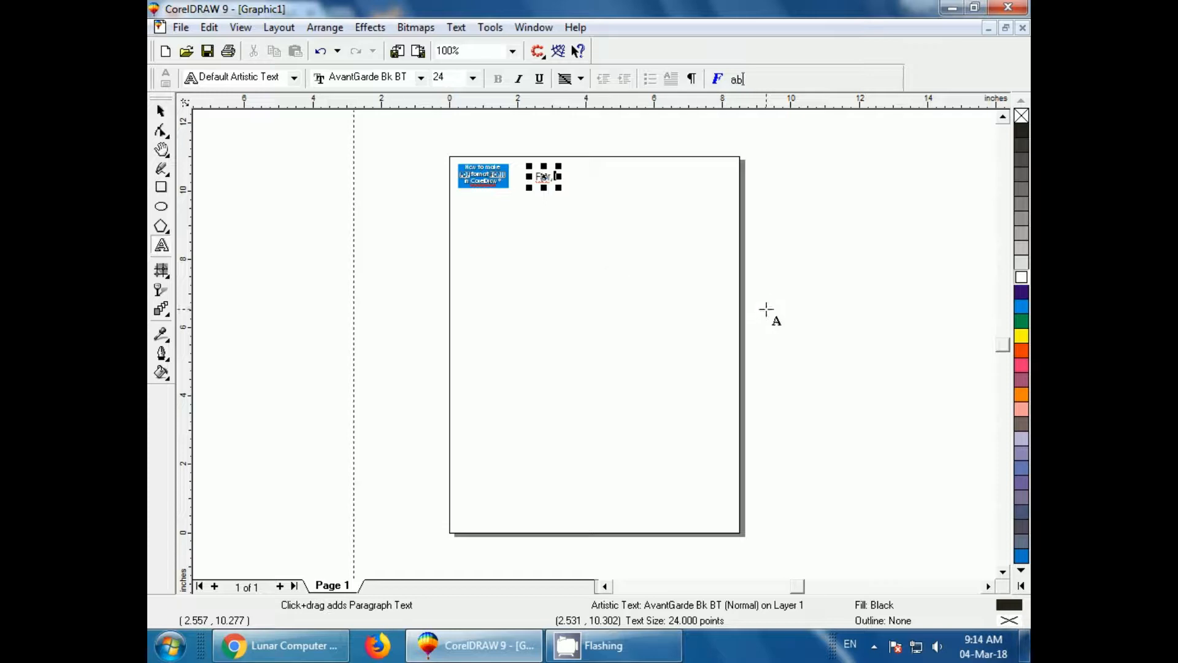
Replace the text beside the blue logo box with the heading "Form".
{"action": "key", "text": "BackSpace"}
{"action": "key", "text": "BackSpace"}
{"action": "key", "text": "BackSpace"}
{"action": "key", "text": "BackSpace"}
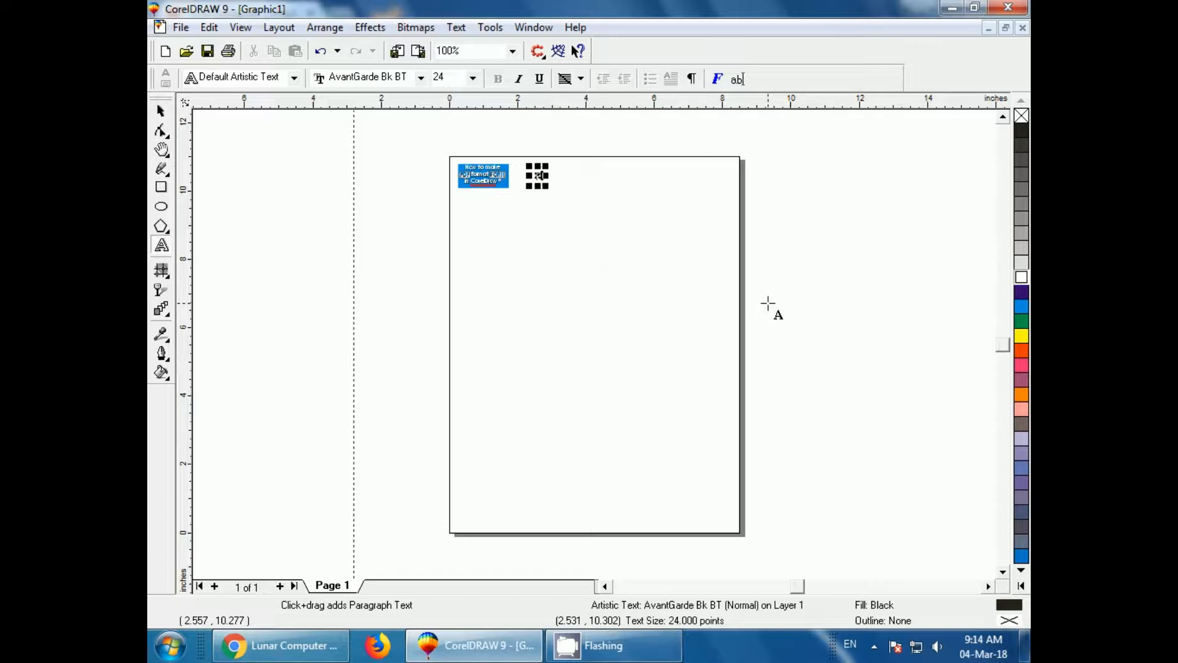
{"action": "type", "text": "Form"}
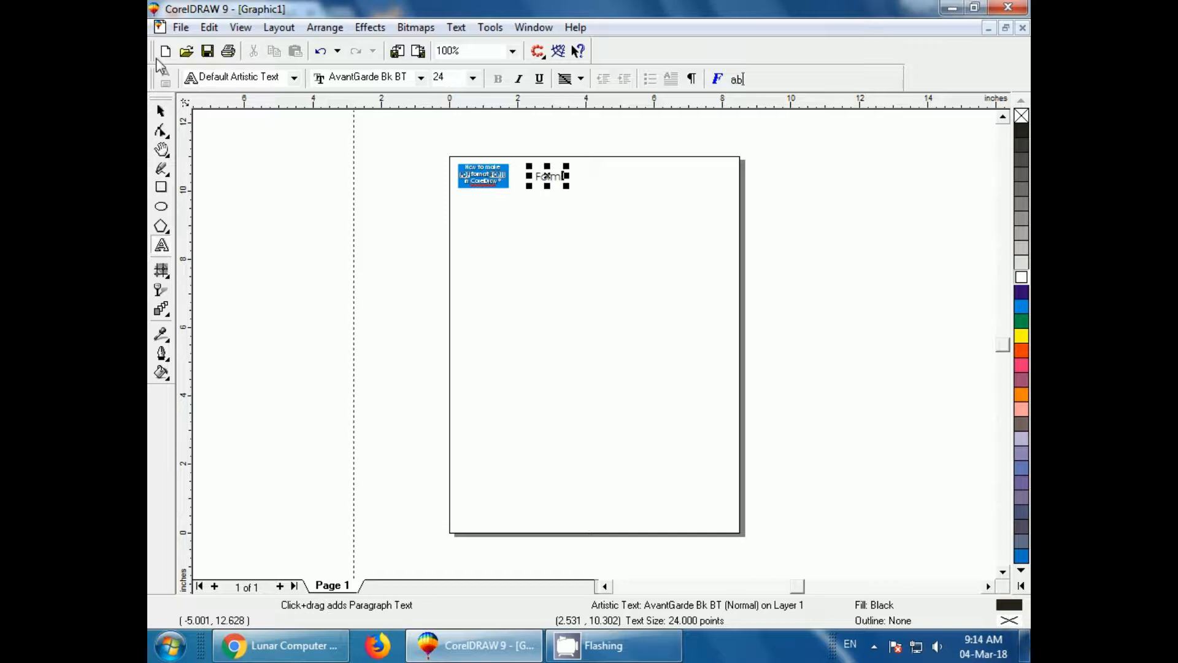
Enlarge the "Form" heading proportionally to about 66 pt, roughly 2 inches wide.
{"action": "left_click", "coordinate": [161, 111]}
{"action": "left_click", "coordinate": [546, 174]}
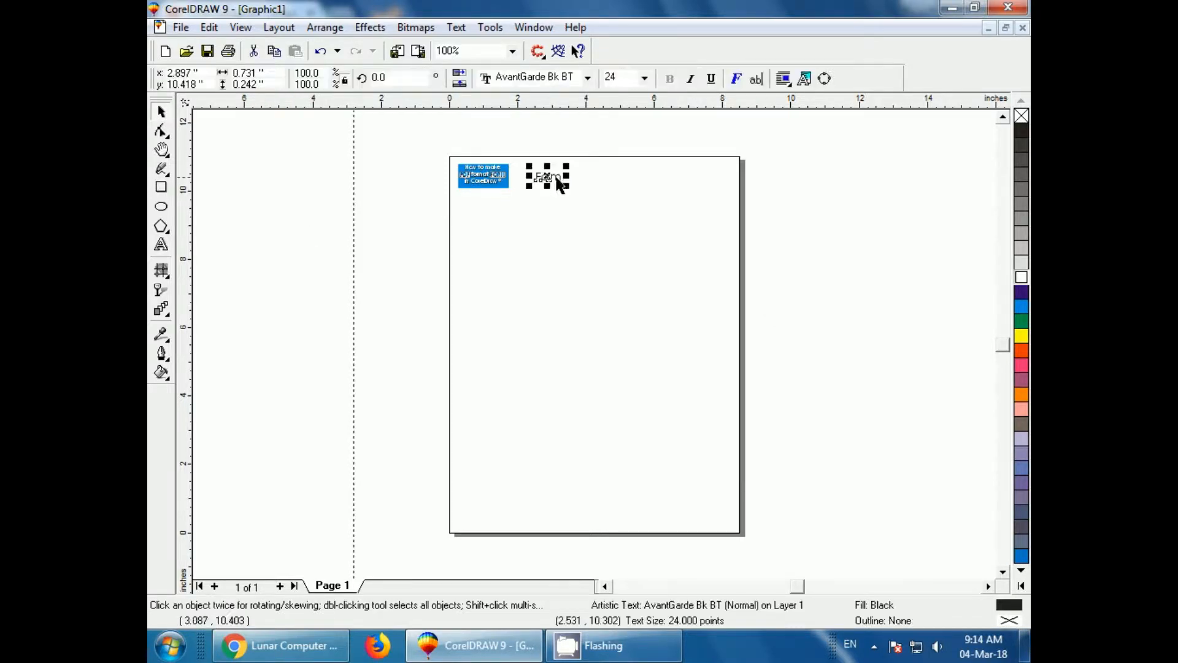
{"action": "left_click_drag", "start_coordinate": [563, 182], "coordinate": [614, 195]}
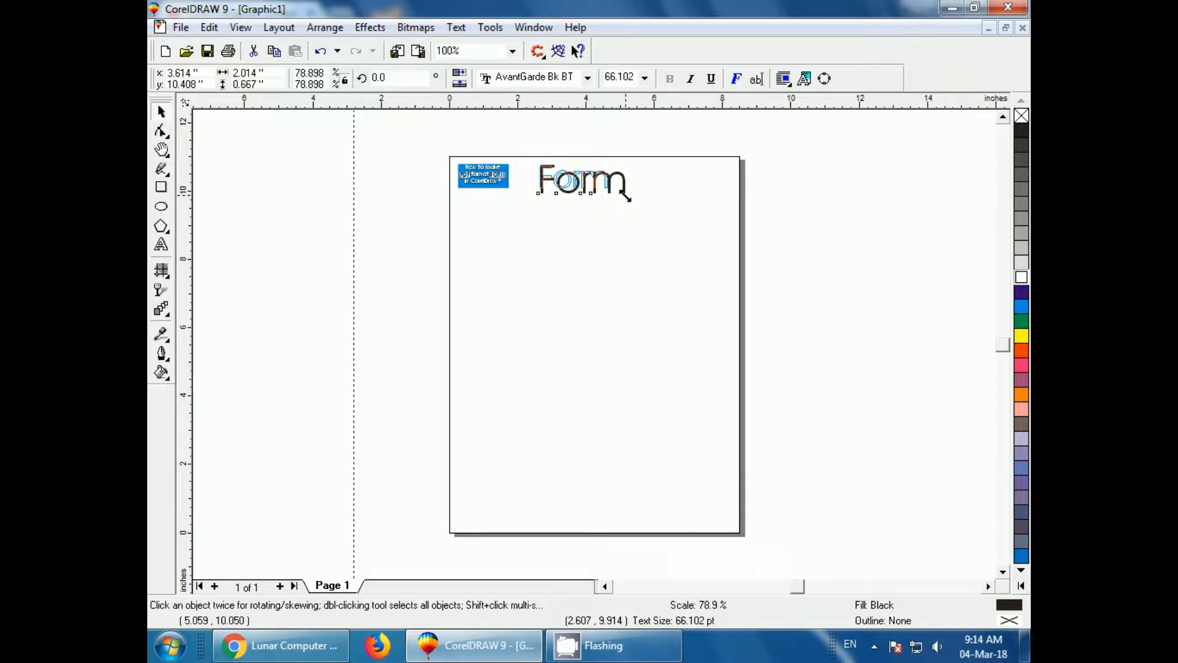
{"action": "left_click", "coordinate": [371, 235]}
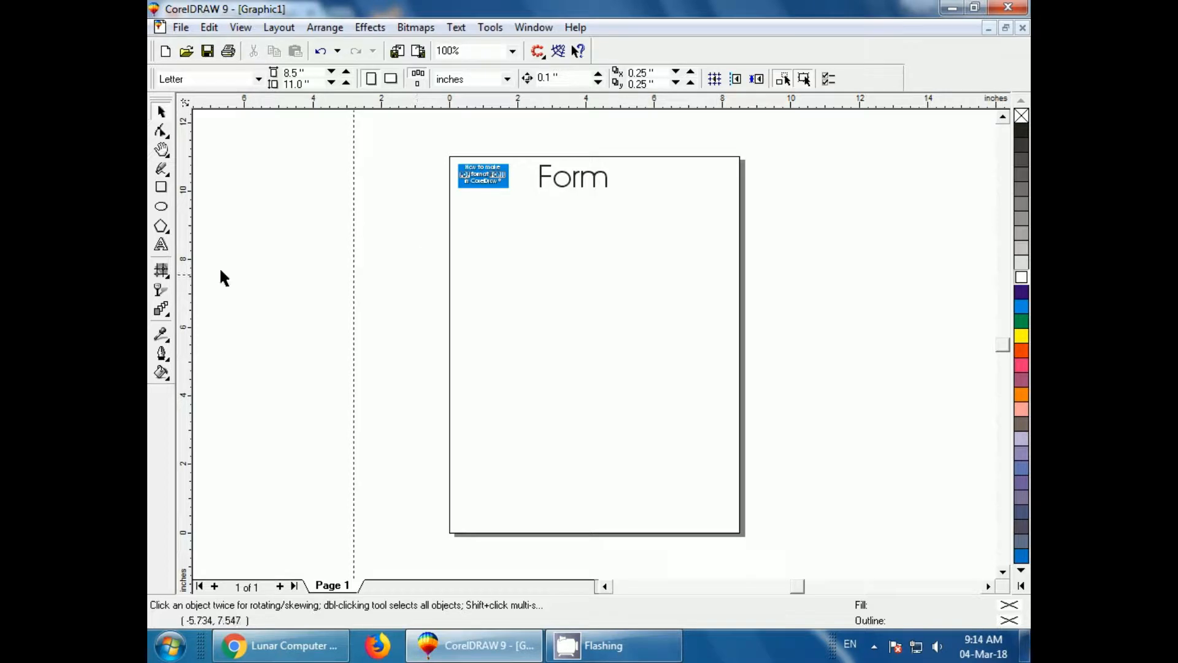
Add a 24 pt "Name" label below the blue logo box and shift it slightly up and to the left.
{"action": "left_click", "coordinate": [162, 245]}
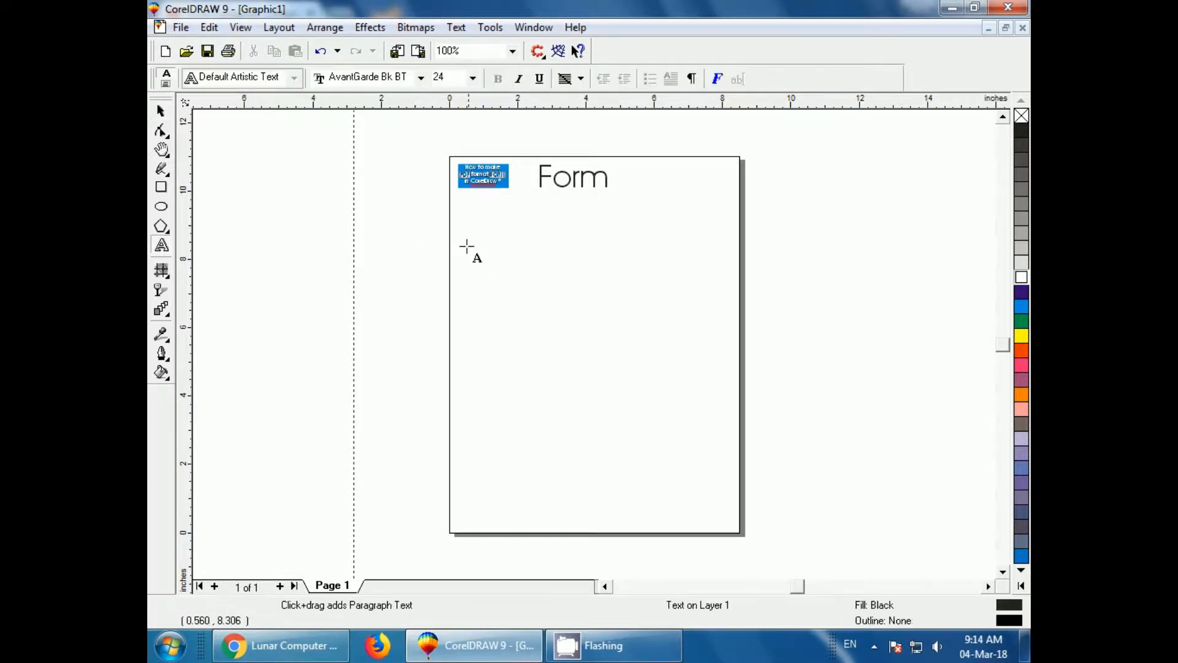
{"action": "left_click", "coordinate": [467, 212]}
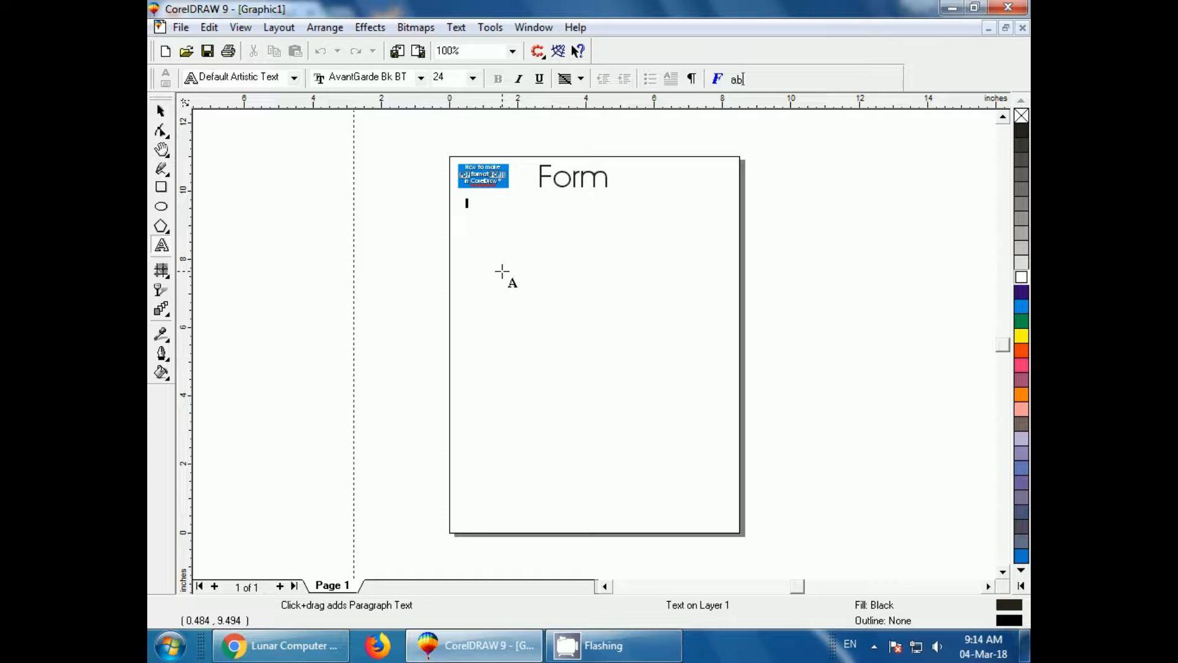
{"action": "type", "text": "Name"}
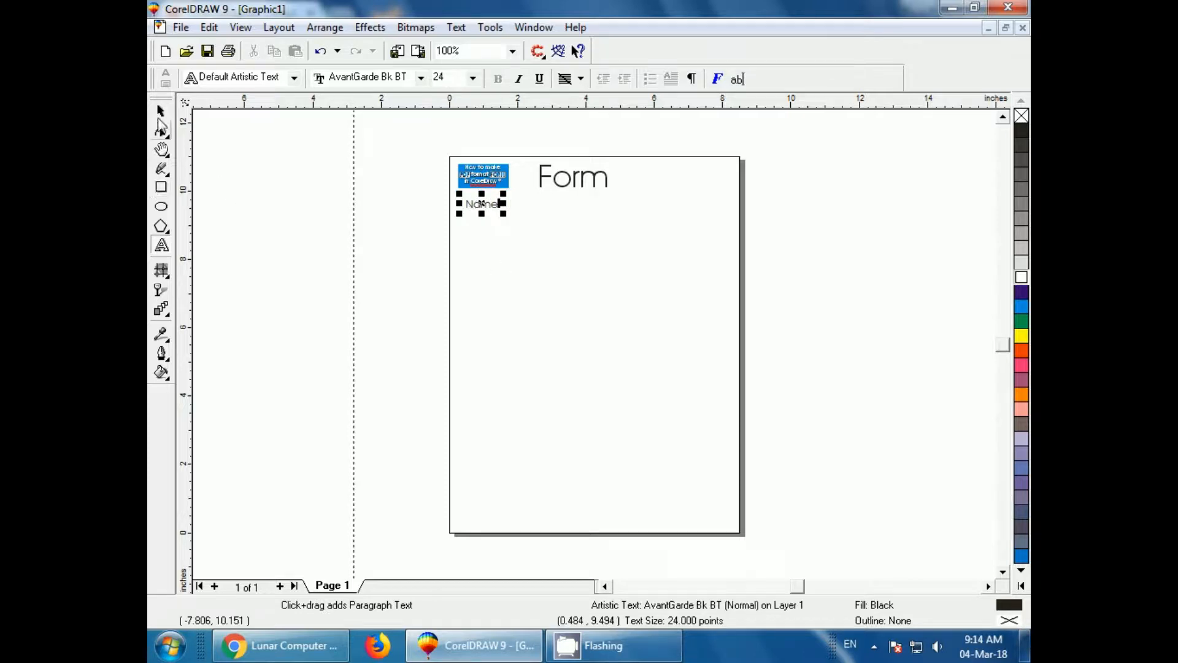
{"action": "left_click", "coordinate": [161, 111]}
{"action": "left_click", "coordinate": [381, 252]}
{"action": "left_click", "coordinate": [480, 202]}
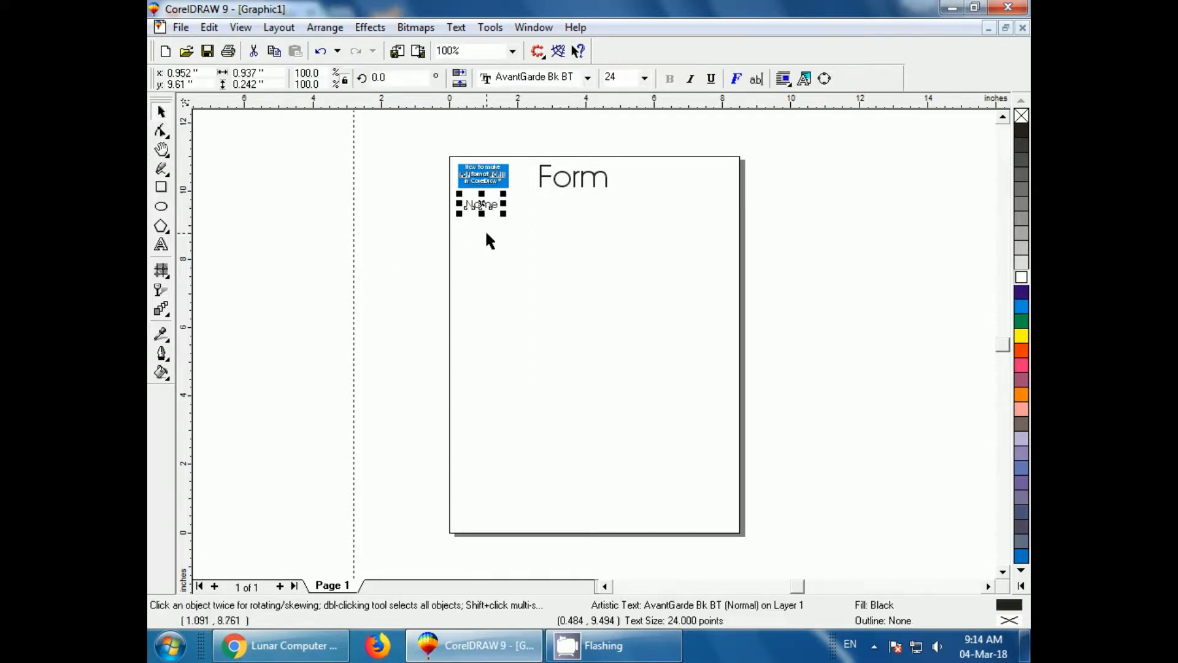
{"action": "left_click_drag", "start_coordinate": [480, 202], "coordinate": [478, 198]}
{"action": "left_click", "coordinate": [422, 262]}
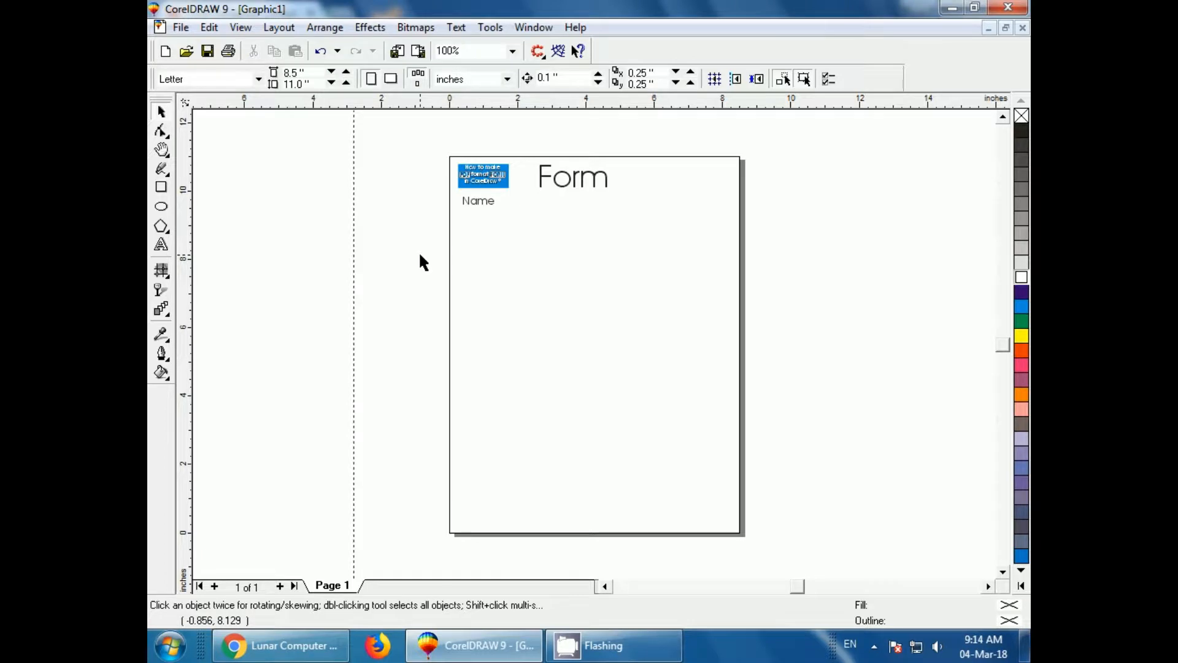
Draw a box about 0.43 by 0.48 inches under the "Name" label and align it with the label's left edge.
{"action": "left_click", "coordinate": [161, 187]}
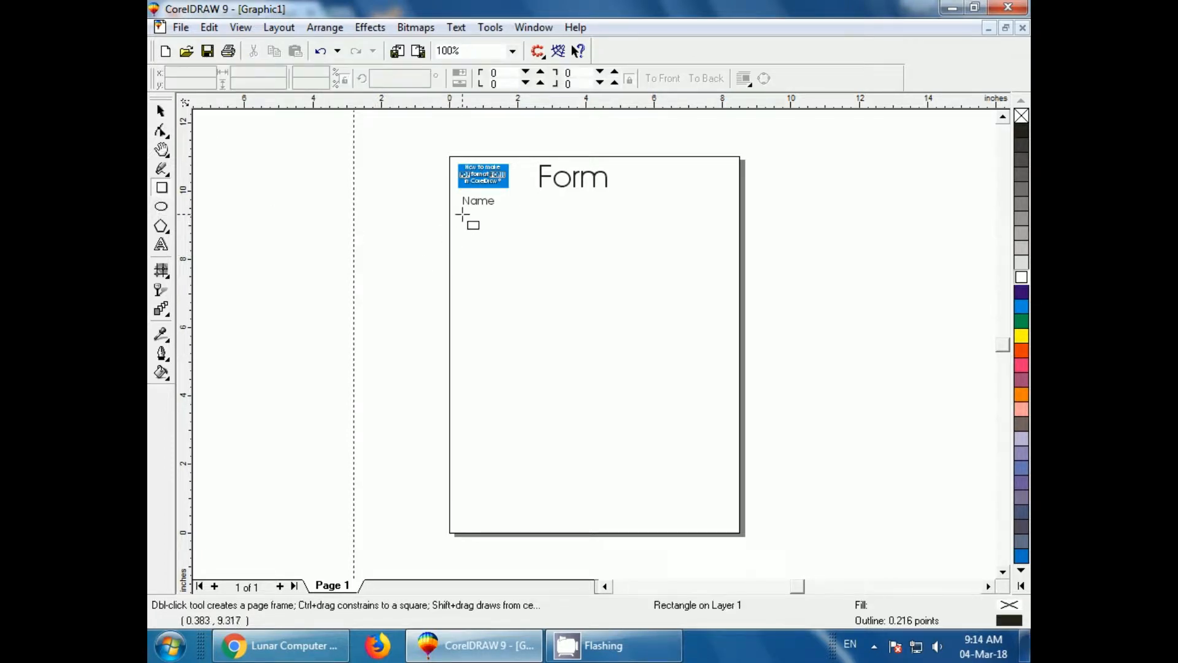
{"action": "left_click_drag", "start_coordinate": [464, 212], "coordinate": [479, 230]}
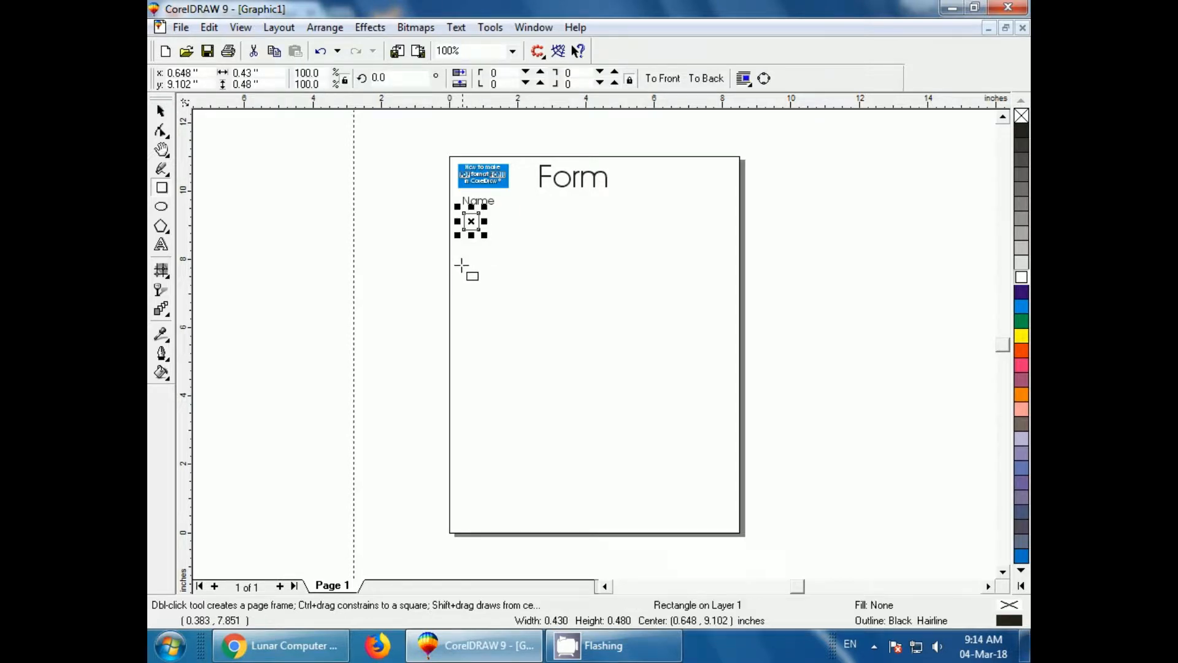
{"action": "key", "text": "shift+F2"}
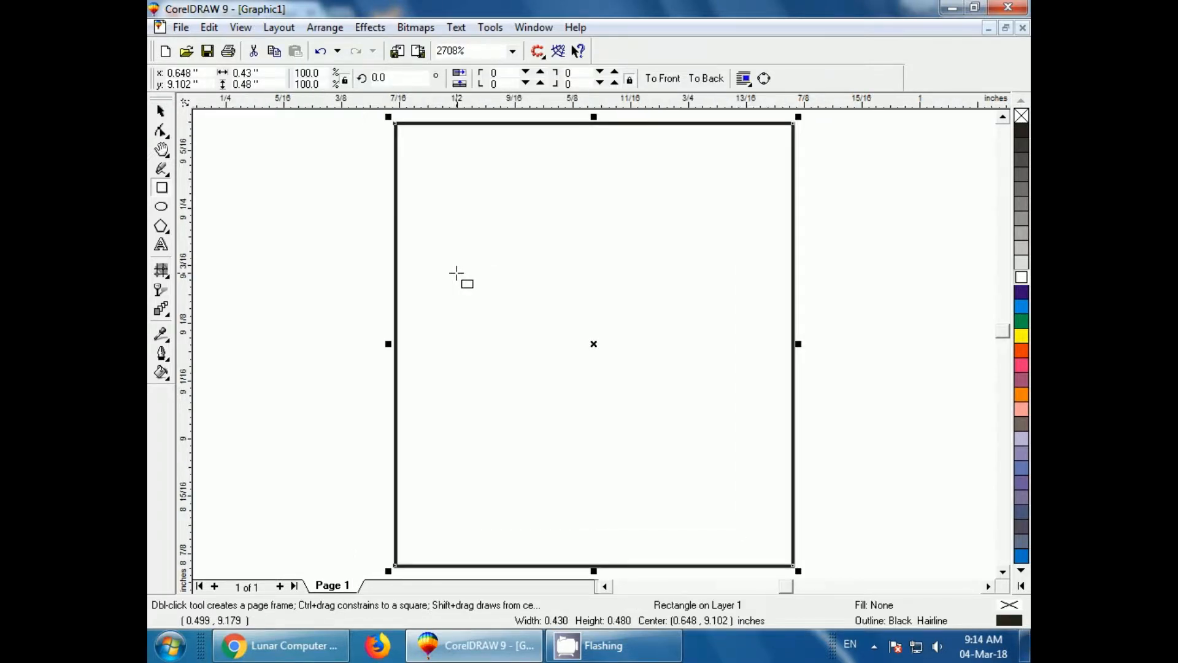
{"action": "key", "text": "F3"}
{"action": "key", "text": "F3"}
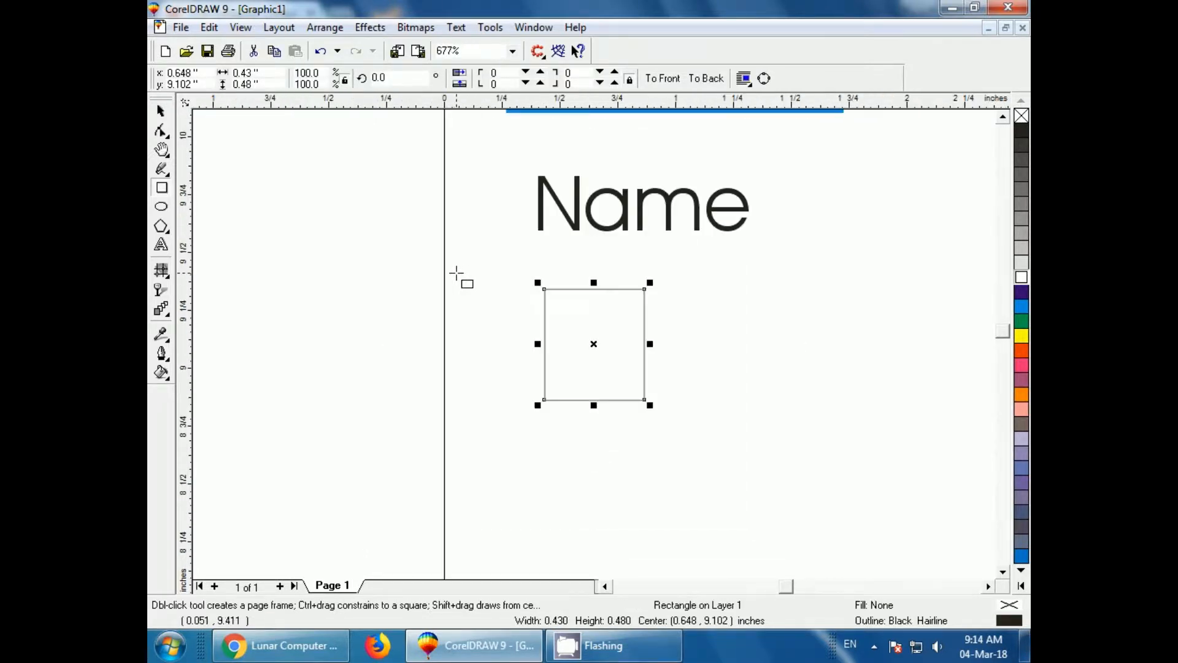
{"action": "left_click_drag", "start_coordinate": [596, 345], "coordinate": [687, 316]}
{"action": "key", "text": "ctrl+z"}
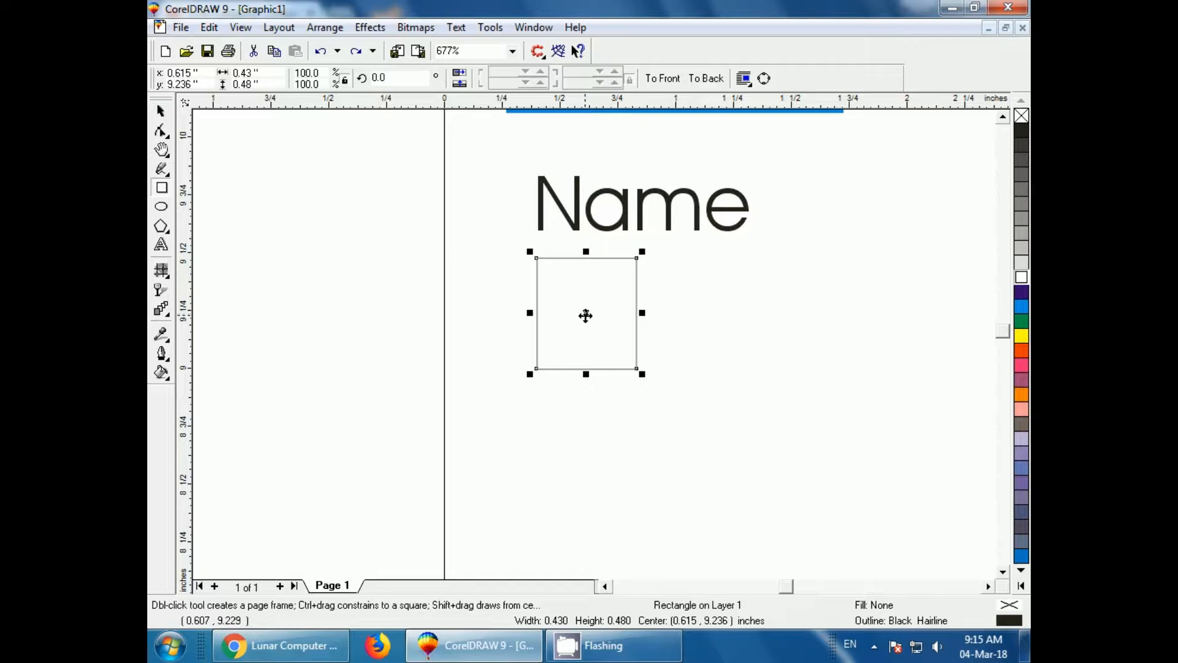
Copy the box edge to edge to its right and repeat the duplication until 18 boxes span the page width.
{"action": "left_click_drag", "start_coordinate": [584, 313], "coordinate": [686, 319]}
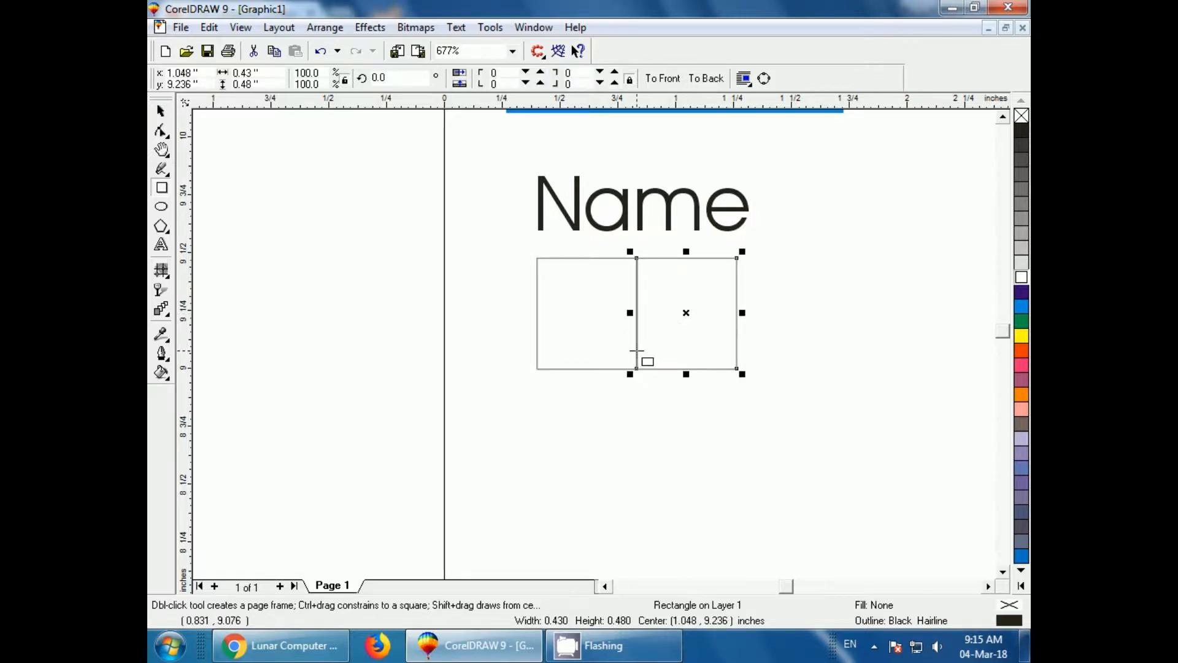
{"action": "key", "text": "F3"}
{"action": "key", "text": "F3"}
{"action": "key", "text": "F3"}
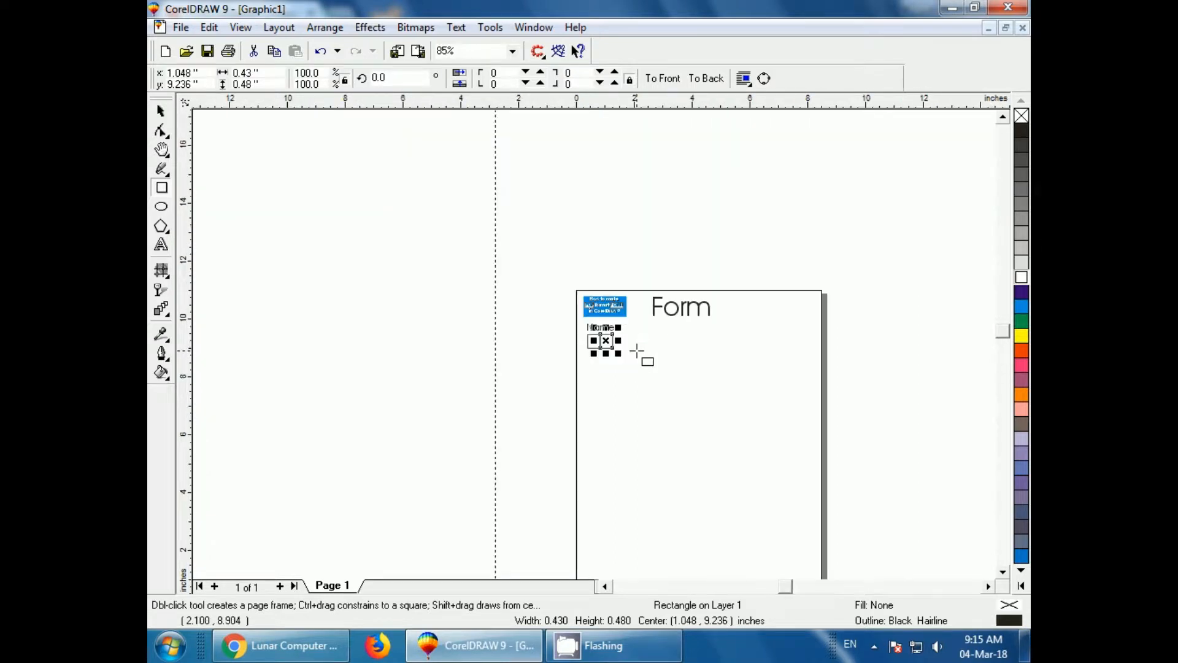
{"action": "key", "text": "ctrl+r"}
{"action": "key", "text": "ctrl+r"}
{"action": "key", "text": "ctrl+r"}
{"action": "key", "text": "ctrl+r"}
{"action": "key", "text": "ctrl+r"}
{"action": "key", "text": "ctrl+r"}
{"action": "key", "text": "ctrl+r"}
{"action": "key", "text": "ctrl+r"}
{"action": "key", "text": "ctrl+r"}
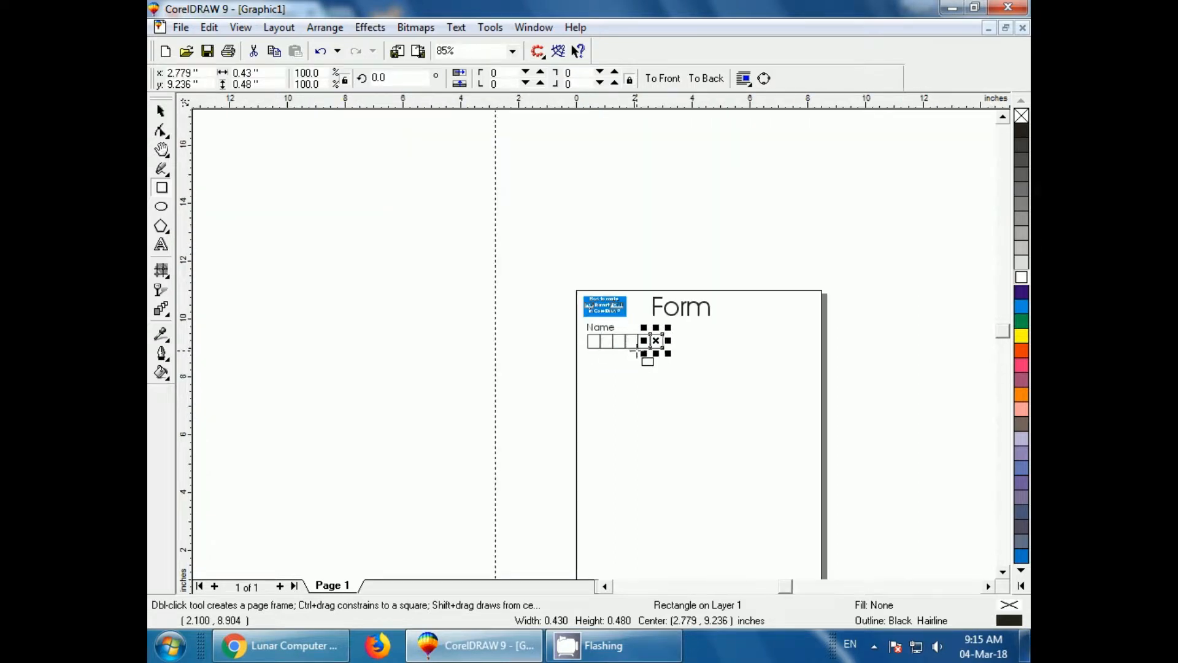
{"action": "key", "text": "ctrl+r"}
{"action": "key", "text": "ctrl+r"}
{"action": "key", "text": "ctrl+r"}
{"action": "key", "text": "ctrl+r"}
{"action": "key", "text": "ctrl+r"}
{"action": "key", "text": "ctrl+r"}
{"action": "key", "text": "ctrl+r"}
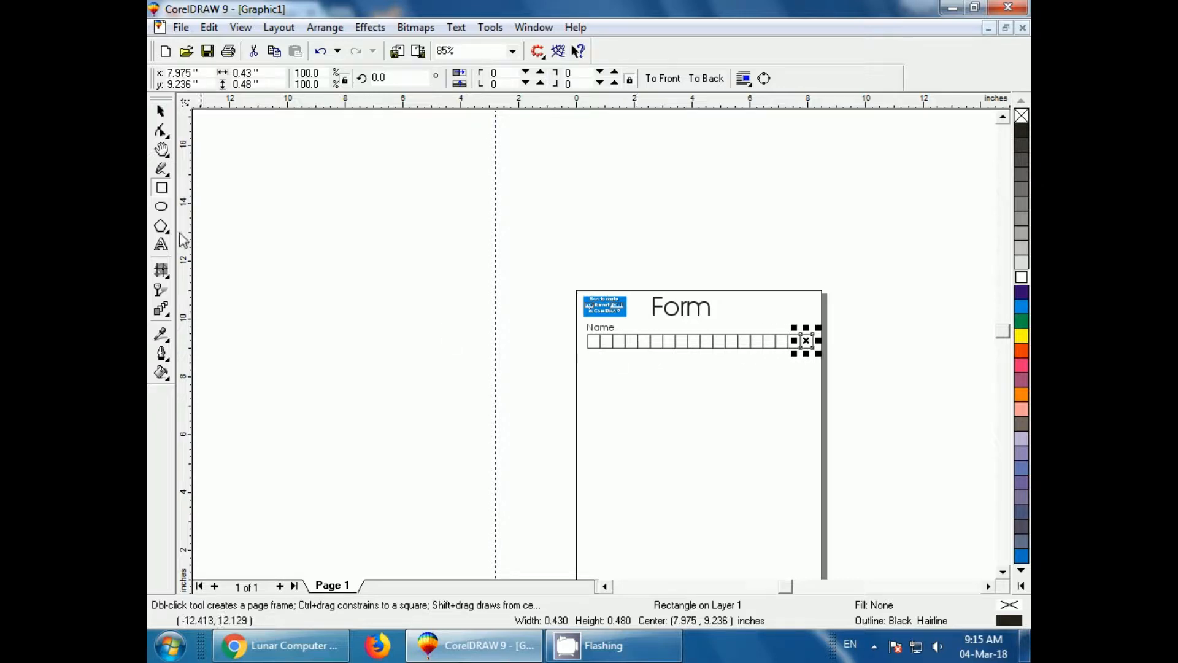
{"action": "left_click", "coordinate": [161, 111]}
{"action": "left_click", "coordinate": [336, 351]}
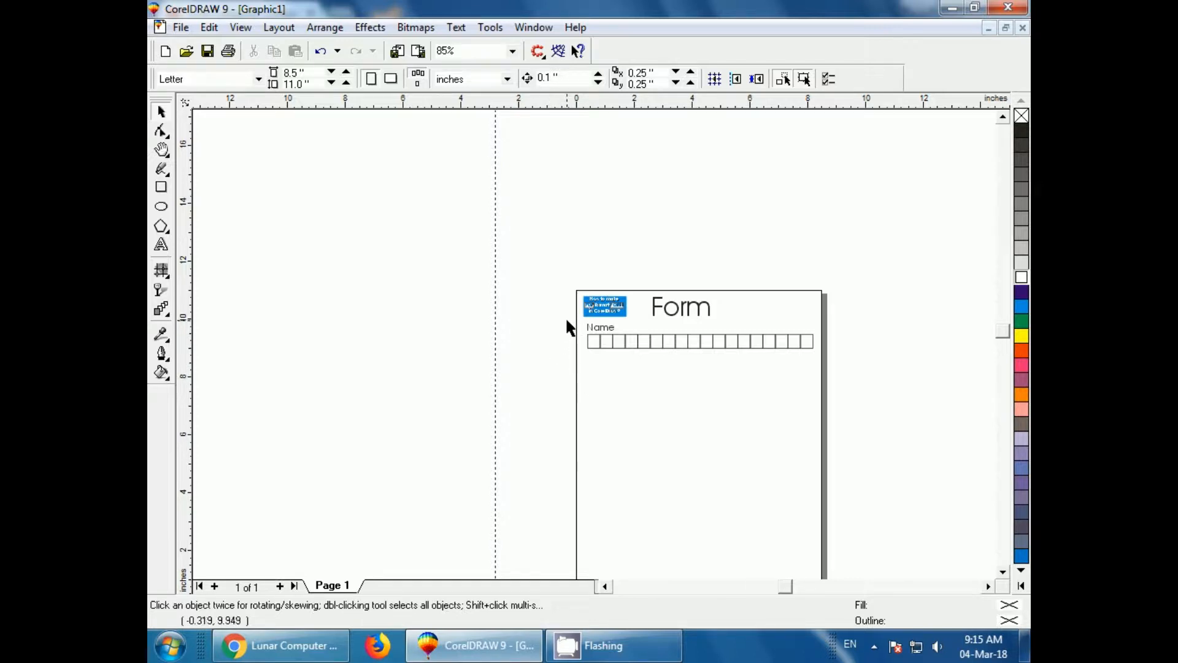
Duplicate the "Name" label together with its row of boxes about 1 inch straight below the original.
{"action": "left_click_drag", "start_coordinate": [566, 319], "coordinate": [812, 382]}
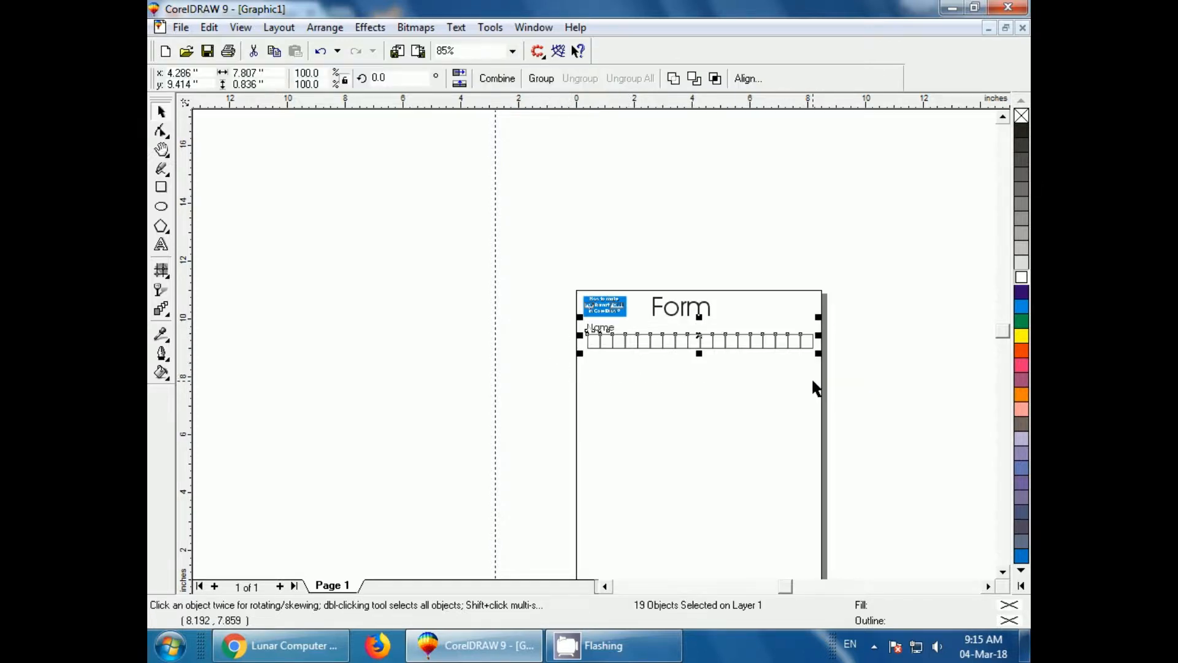
{"action": "left_click", "coordinate": [560, 378]}
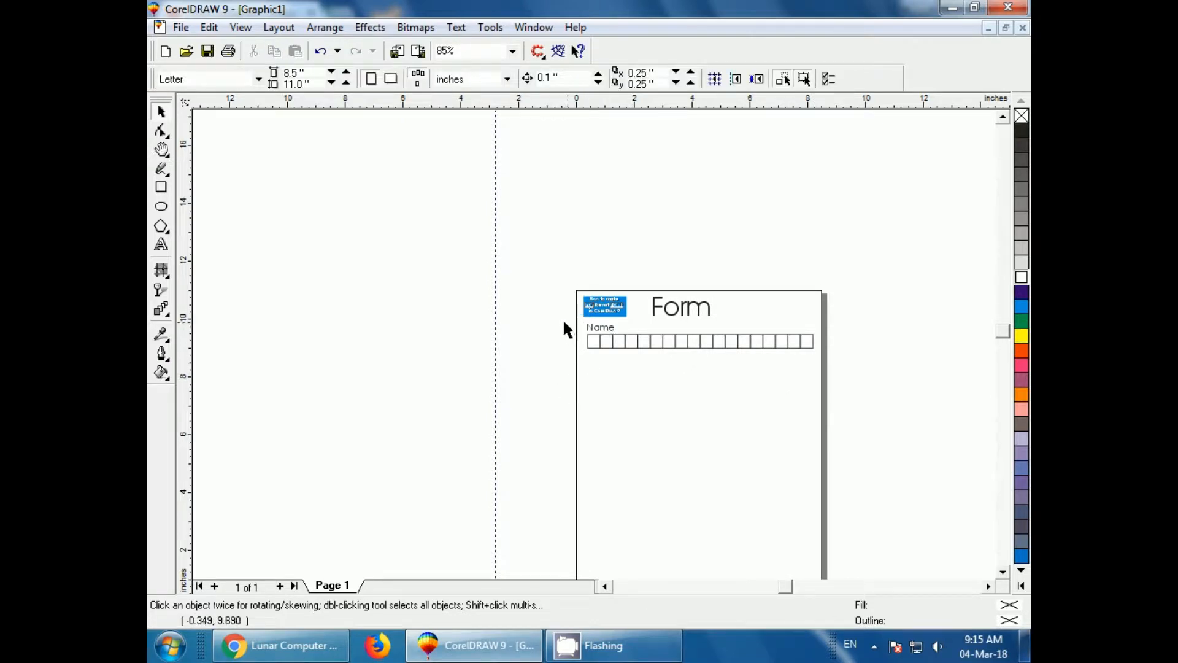
{"action": "left_click_drag", "start_coordinate": [562, 318], "coordinate": [828, 386]}
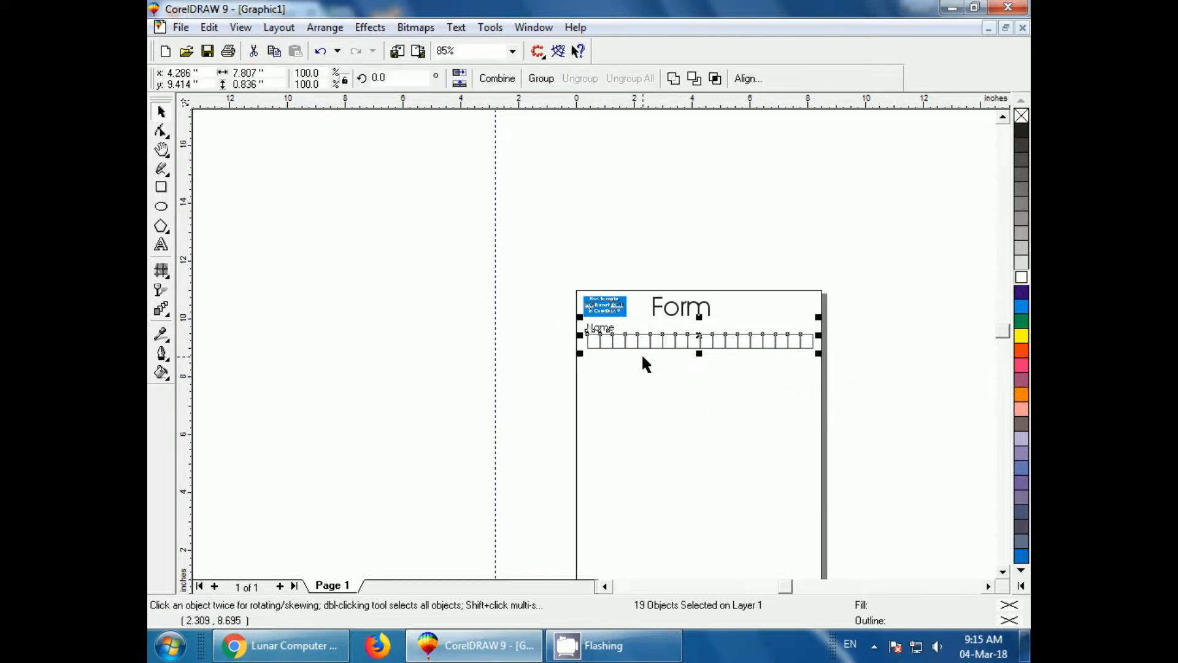
{"action": "left_click_drag", "start_coordinate": [694, 338], "coordinate": [698, 369]}
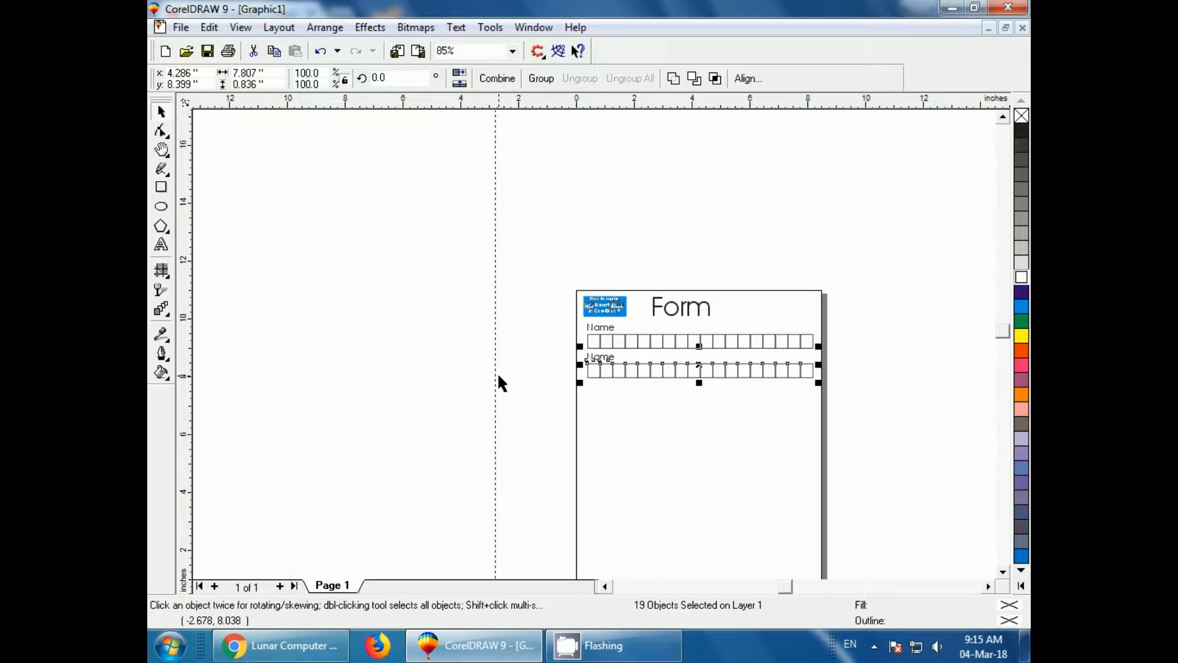
Change the label above the second row of boxes to "Father's Name".
{"action": "key", "text": "shift+F2"}
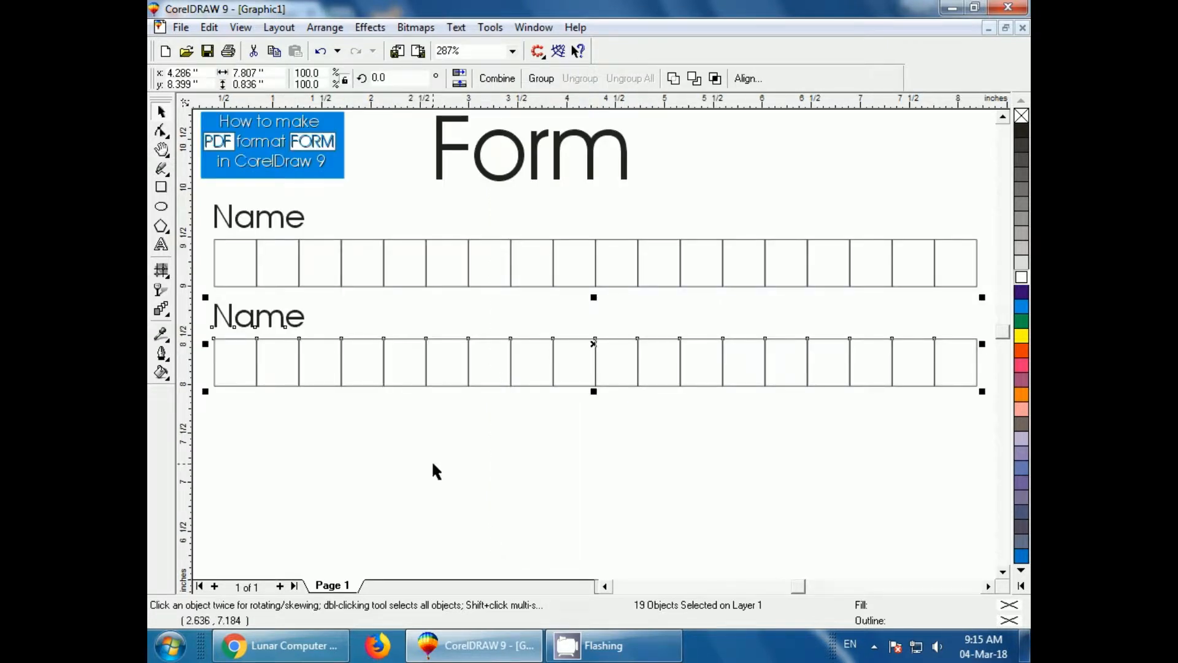
{"action": "left_click", "coordinate": [435, 472]}
{"action": "left_click", "coordinate": [252, 319]}
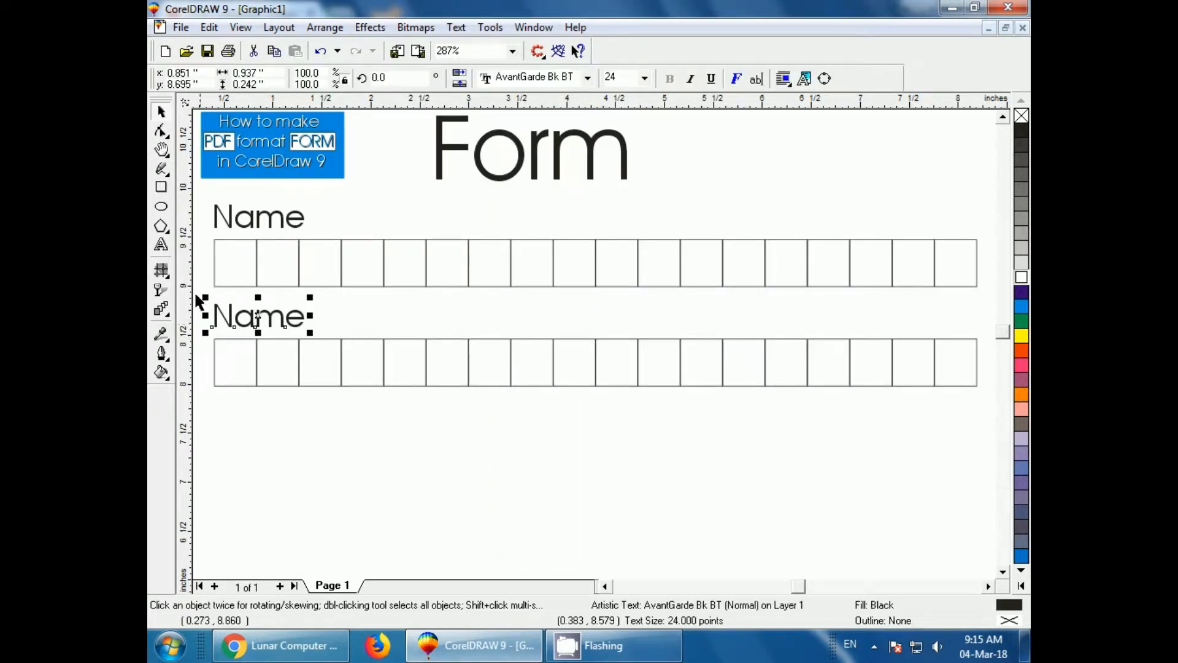
{"action": "left_click", "coordinate": [161, 245]}
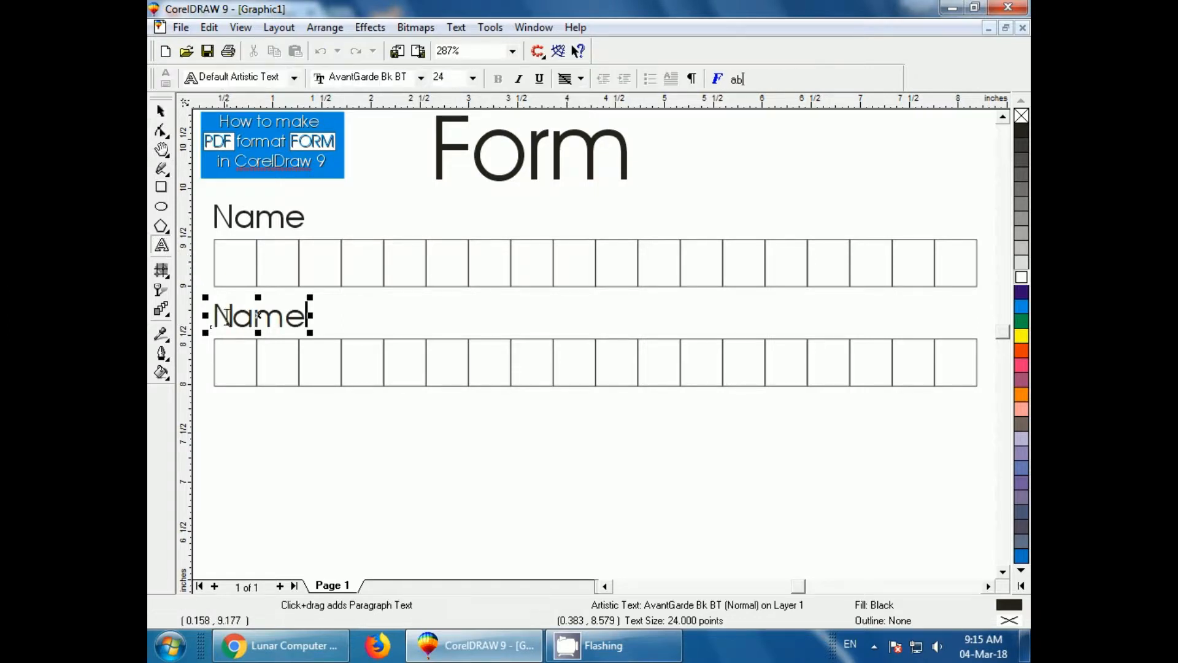
{"action": "left_click", "coordinate": [214, 317]}
{"action": "type", "text": "Fath"}
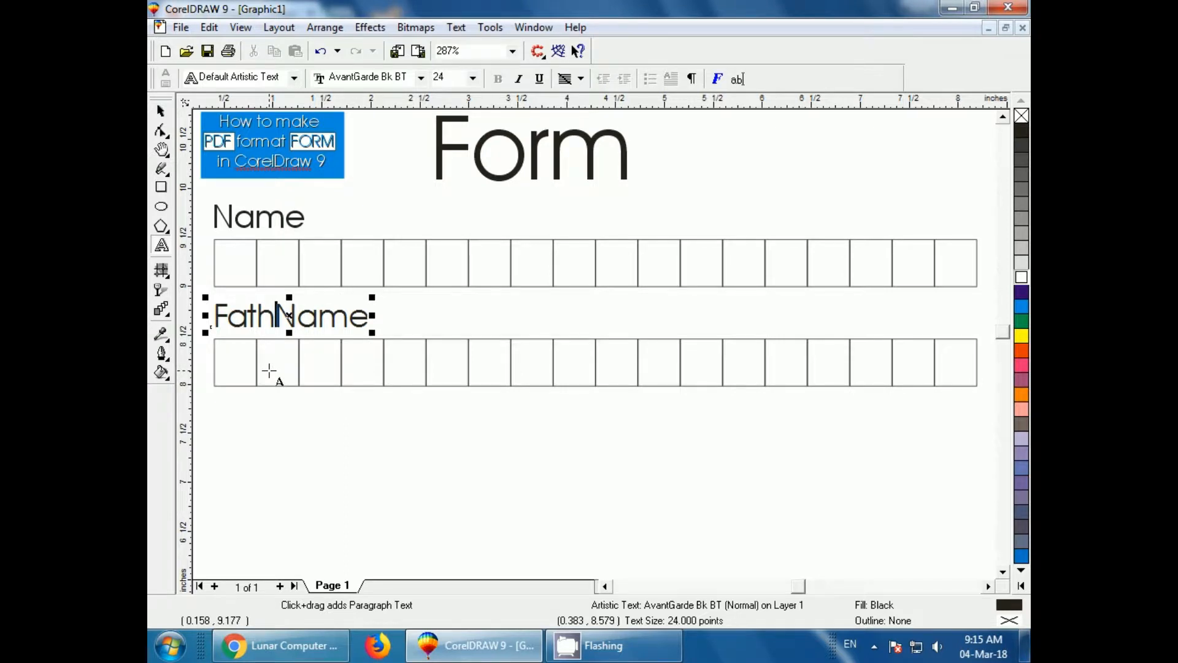
{"action": "type", "text": "er' "}
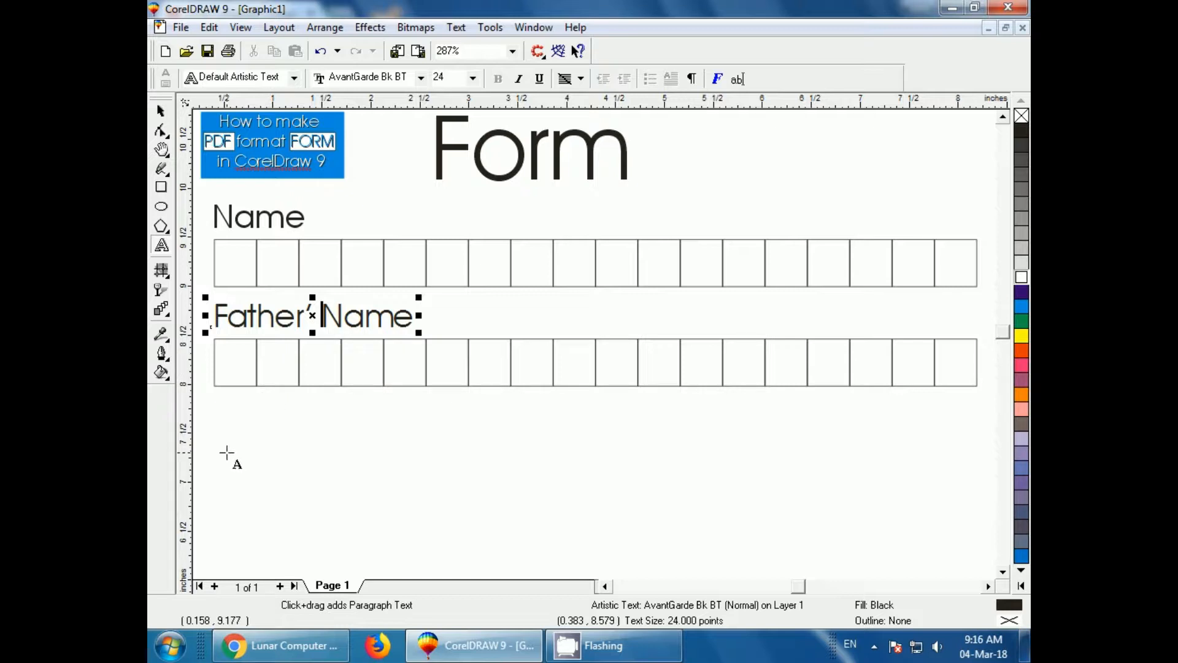
{"action": "type", "text": "s"}
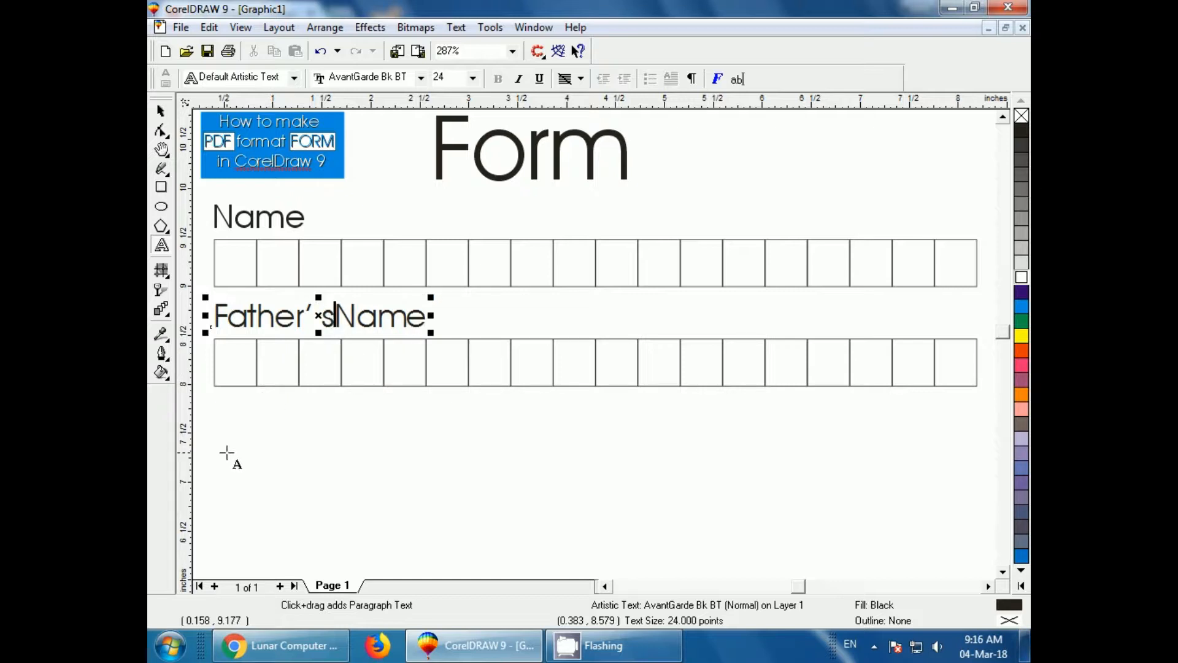
{"action": "key", "text": "BackSpace"}
{"action": "key", "text": "BackSpace"}
{"action": "type", "text": "s"}
{"action": "left_click", "coordinate": [161, 111]}
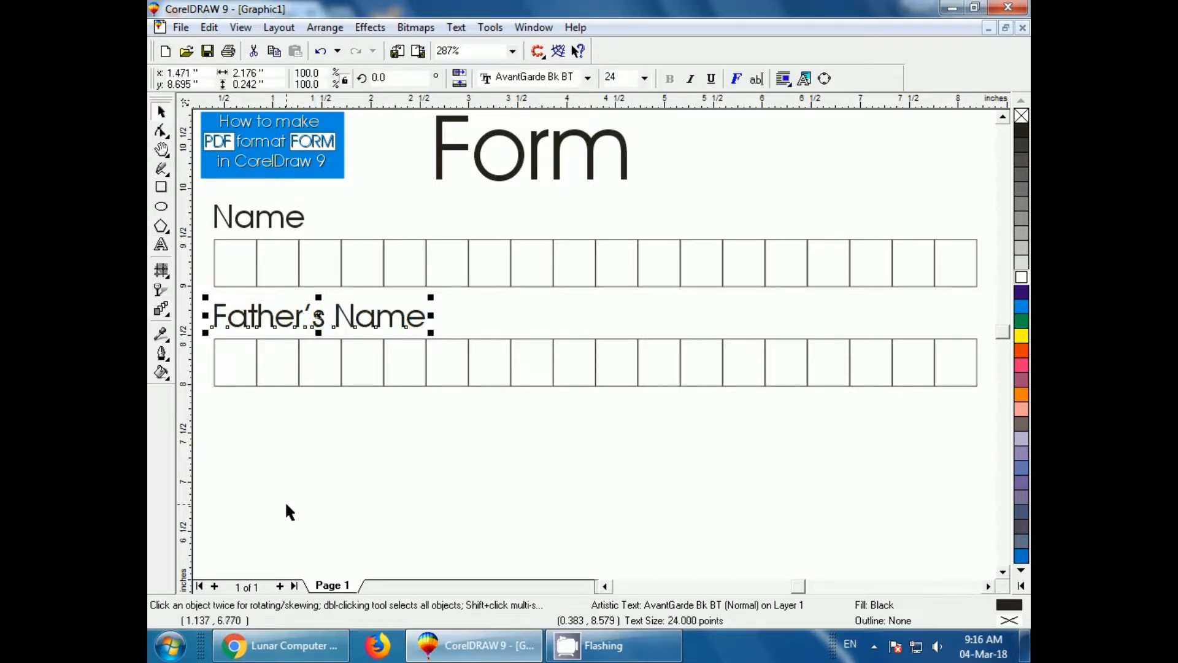
{"action": "left_click", "coordinate": [281, 516]}
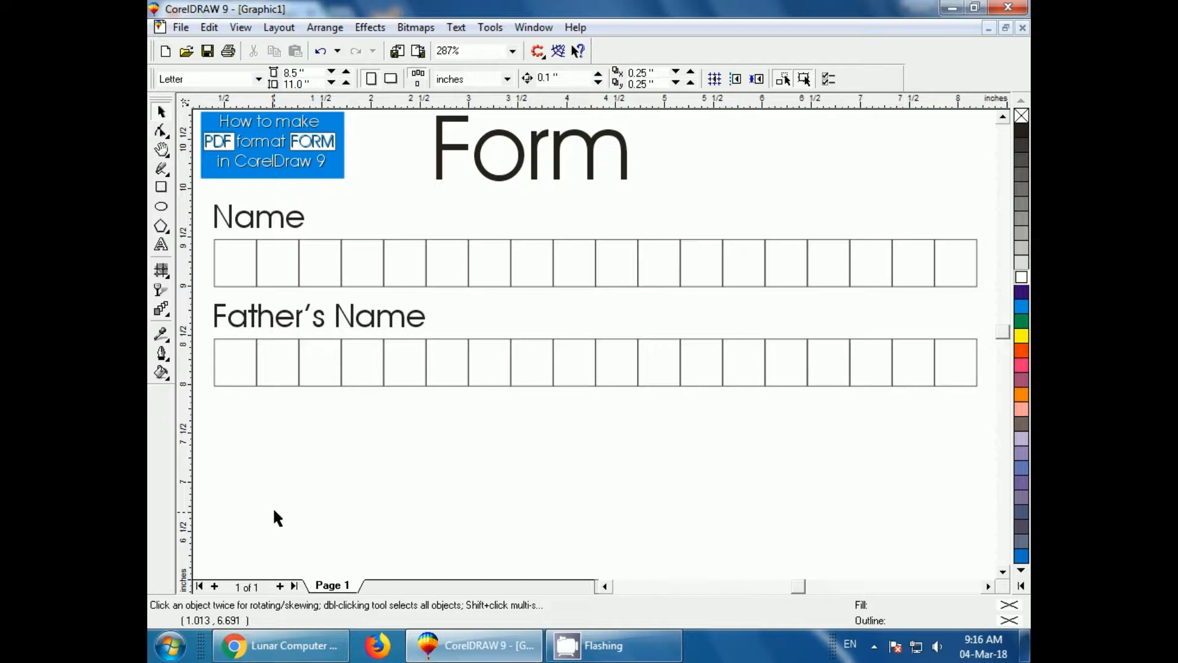
Duplicate the "Father's Name" label and its row of boxes about 1 inch below to make a third row.
{"action": "key", "text": "F3"}
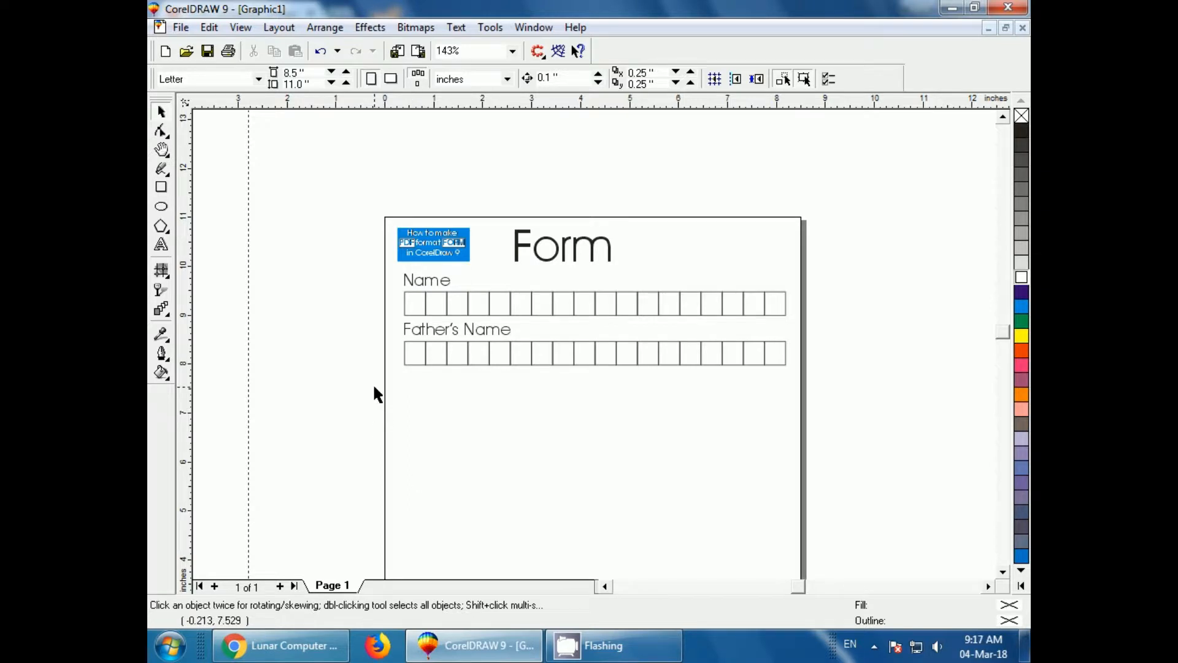
{"action": "left_click_drag", "start_coordinate": [358, 320], "coordinate": [813, 424]}
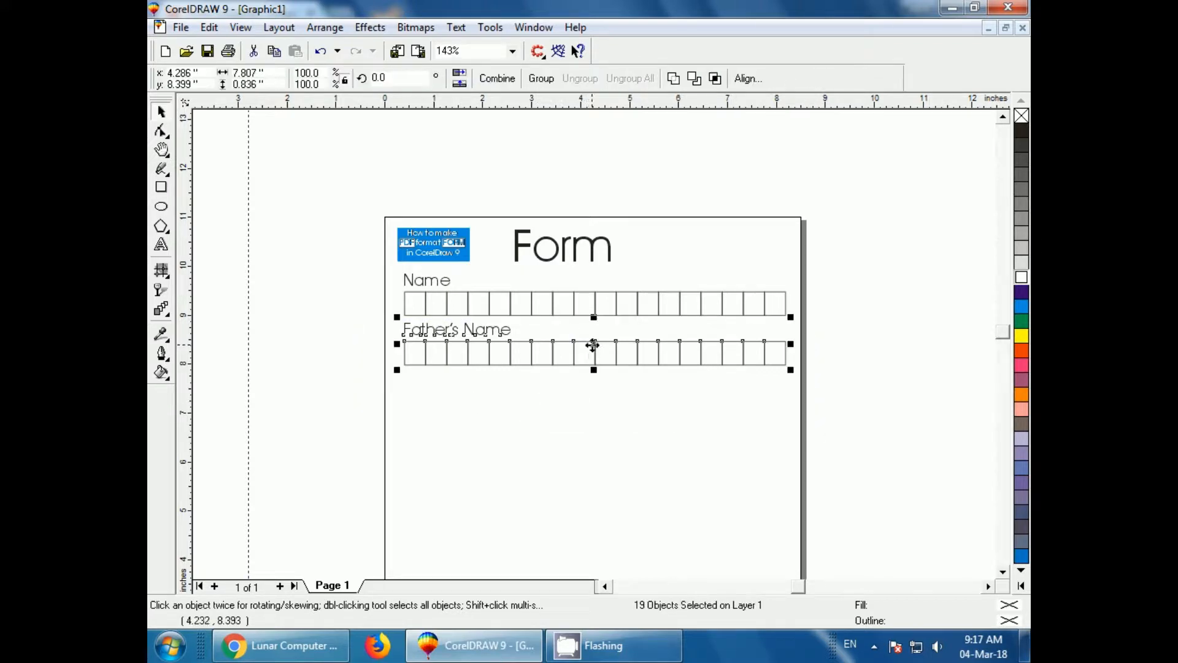
{"action": "left_click_drag", "start_coordinate": [591, 345], "coordinate": [588, 395]}
{"action": "left_click", "coordinate": [504, 485]}
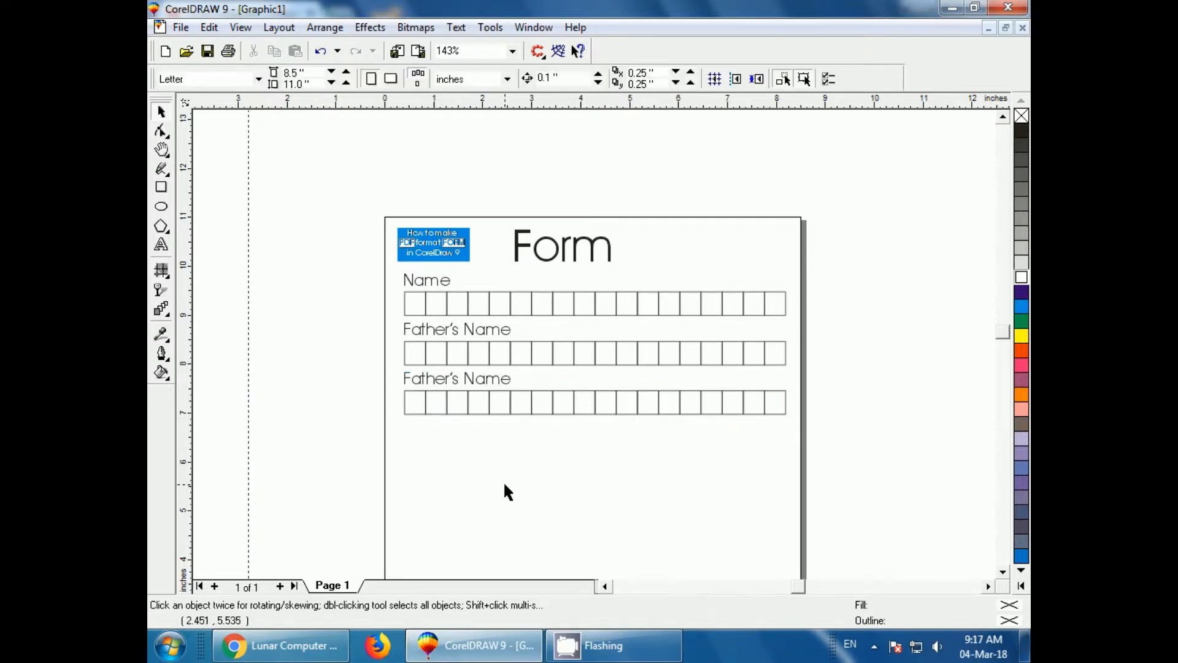
Change the label above the third row of boxes to "CNIC #".
{"action": "left_click", "coordinate": [420, 382]}
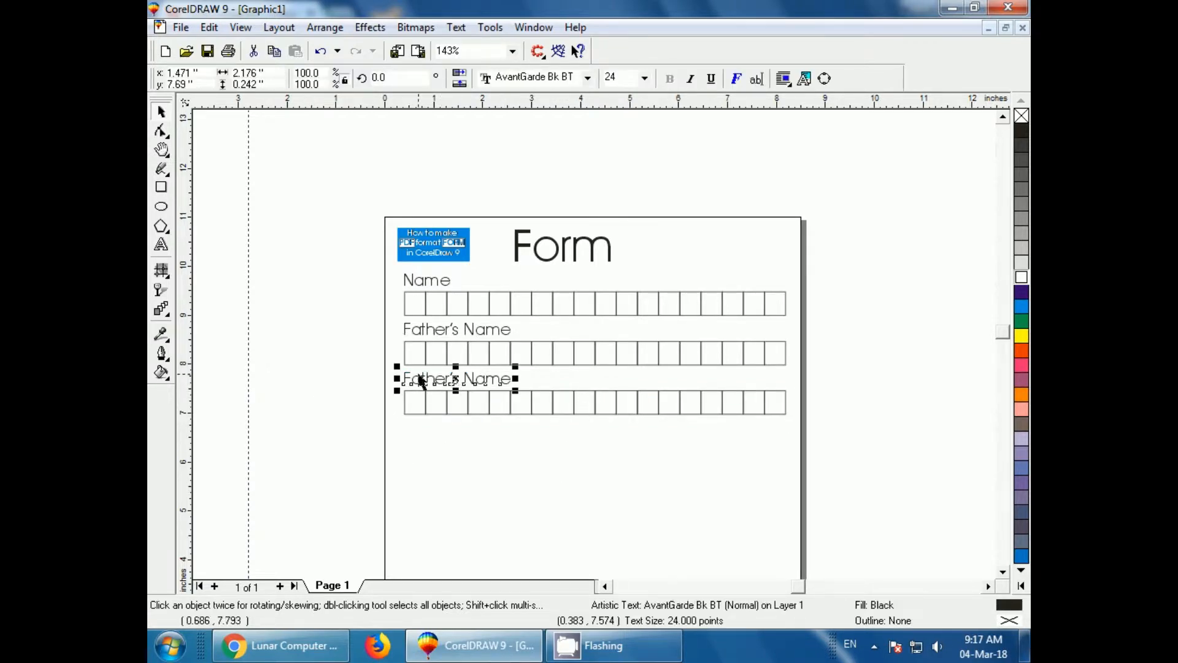
{"action": "left_click", "coordinate": [162, 246]}
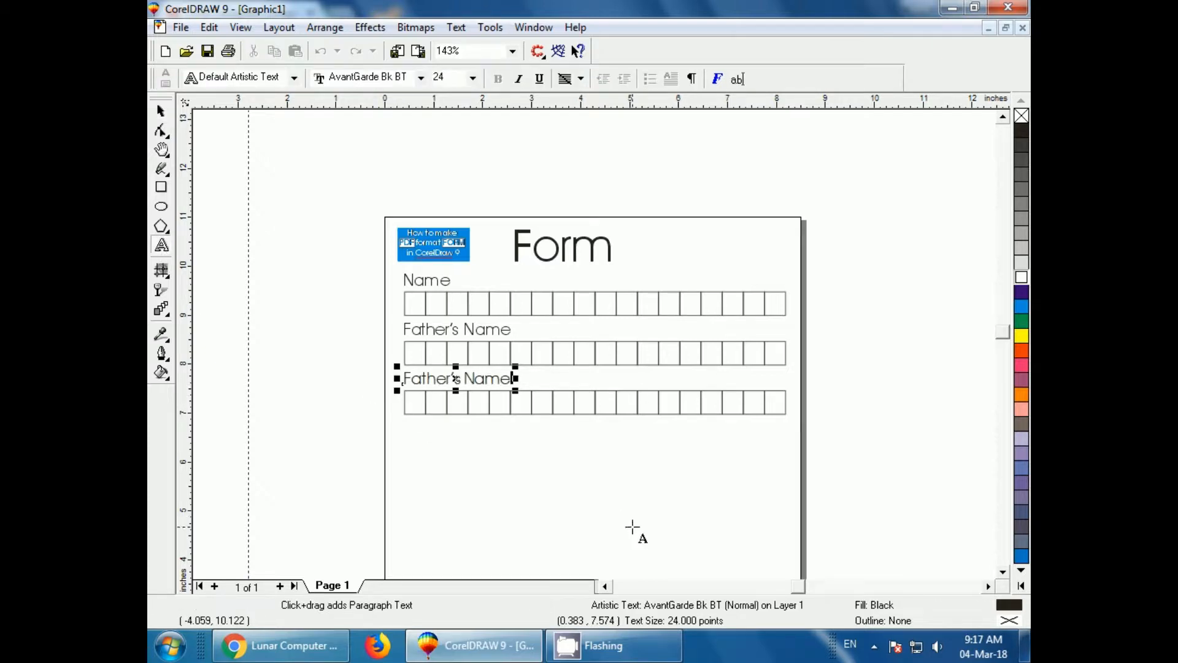
{"action": "key", "text": "BackSpace"}
{"action": "key", "text": "BackSpace"}
{"action": "key", "text": "BackSpace"}
{"action": "key", "text": "BackSpace"}
{"action": "key", "text": "BackSpace"}
{"action": "key", "text": "BackSpace"}
{"action": "key", "text": "BackSpace"}
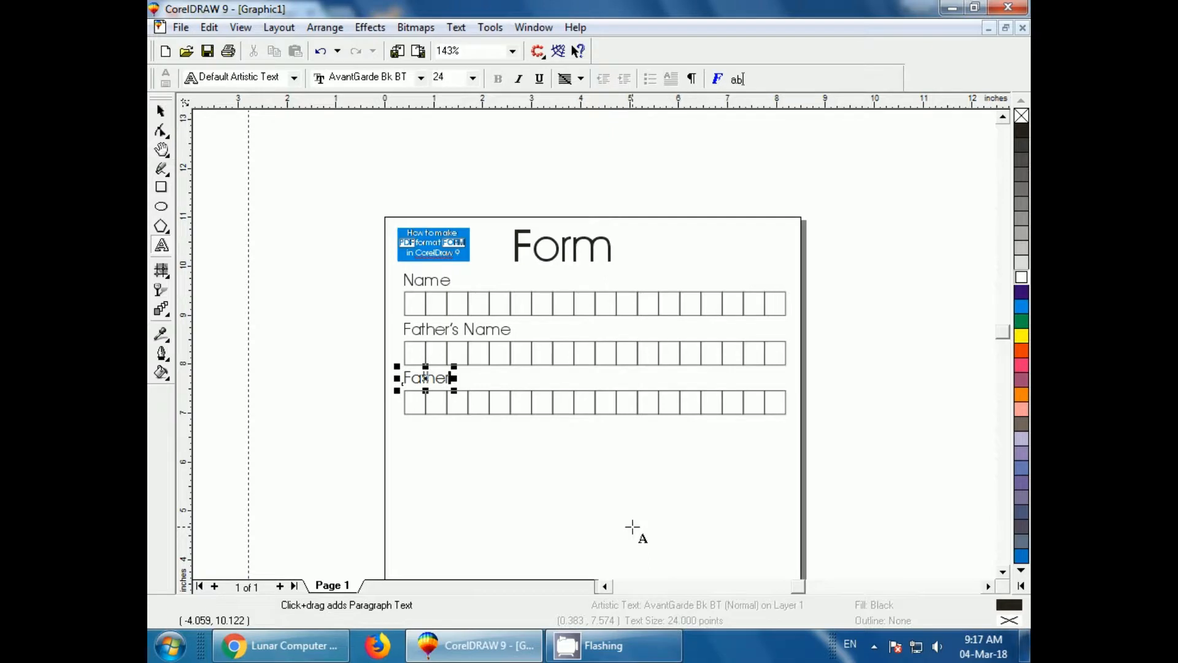
{"action": "key", "text": "BackSpace"}
{"action": "key", "text": "BackSpace"}
{"action": "key", "text": "BackSpace"}
{"action": "key", "text": "BackSpace"}
{"action": "key", "text": "BackSpace"}
{"action": "key", "text": "BackSpace"}
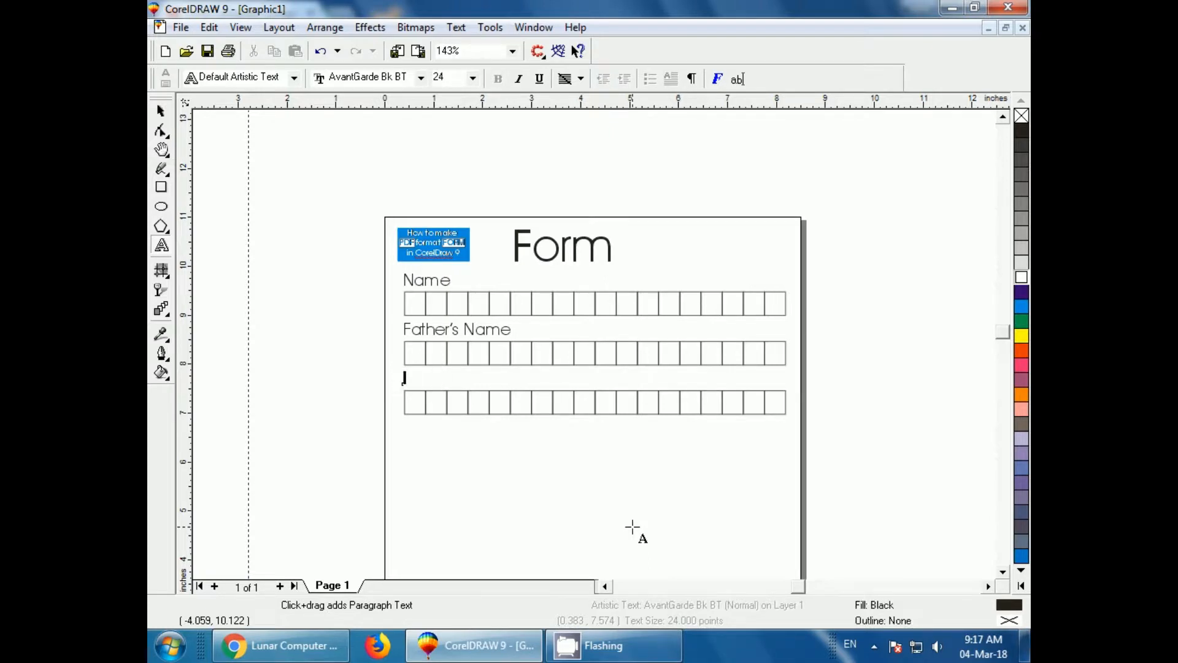
{"action": "type", "text": "CNIC"}
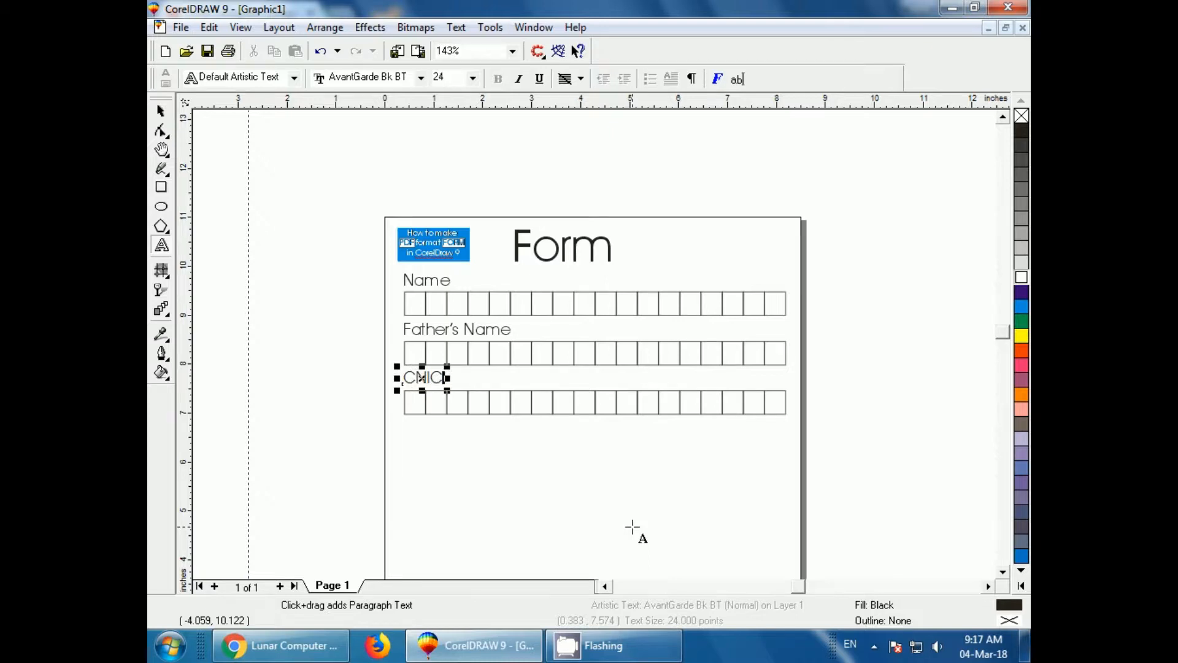
{"action": "type", "text": ":"}
{"action": "type", "text": "#"}
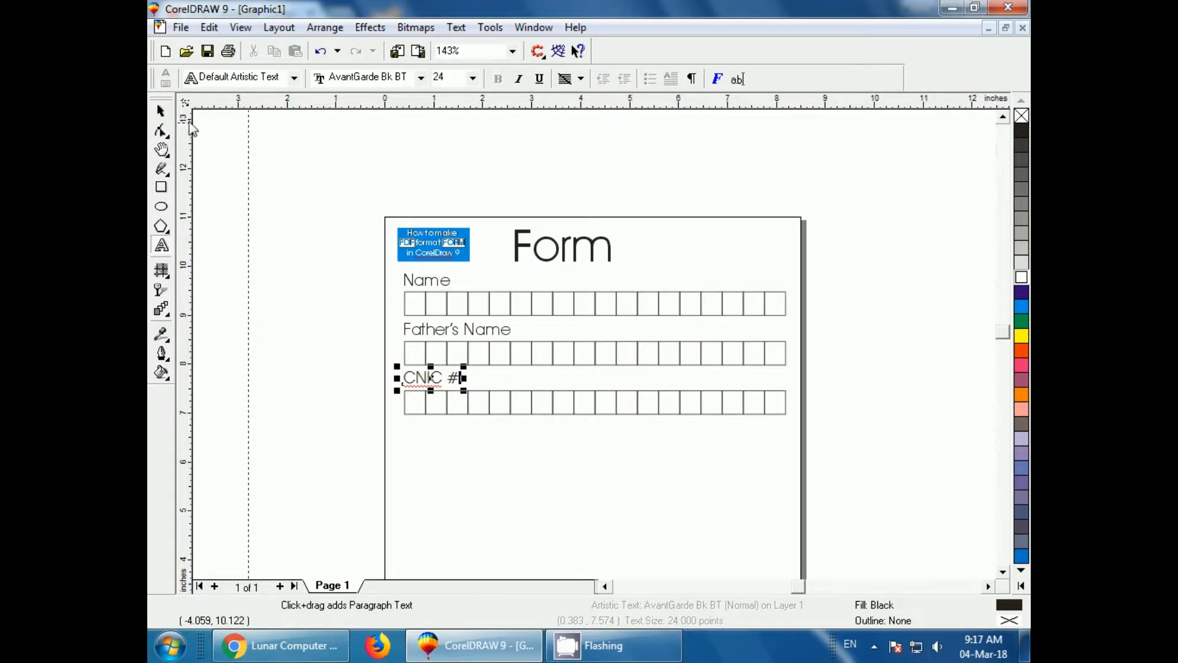
{"action": "left_click", "coordinate": [161, 113]}
{"action": "left_click", "coordinate": [245, 240]}
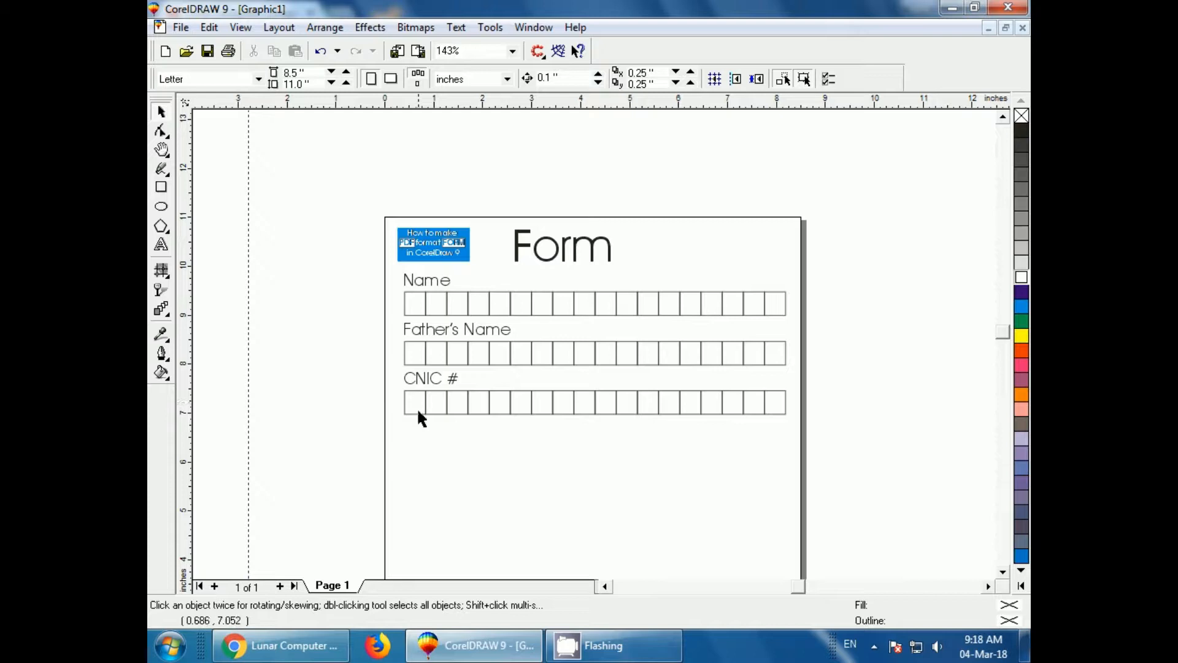
Draw a horizontal freehand line about 0.23 inch long as a dash in the sixth box of the "CNIC #" row.
{"action": "left_click", "coordinate": [498, 408]}
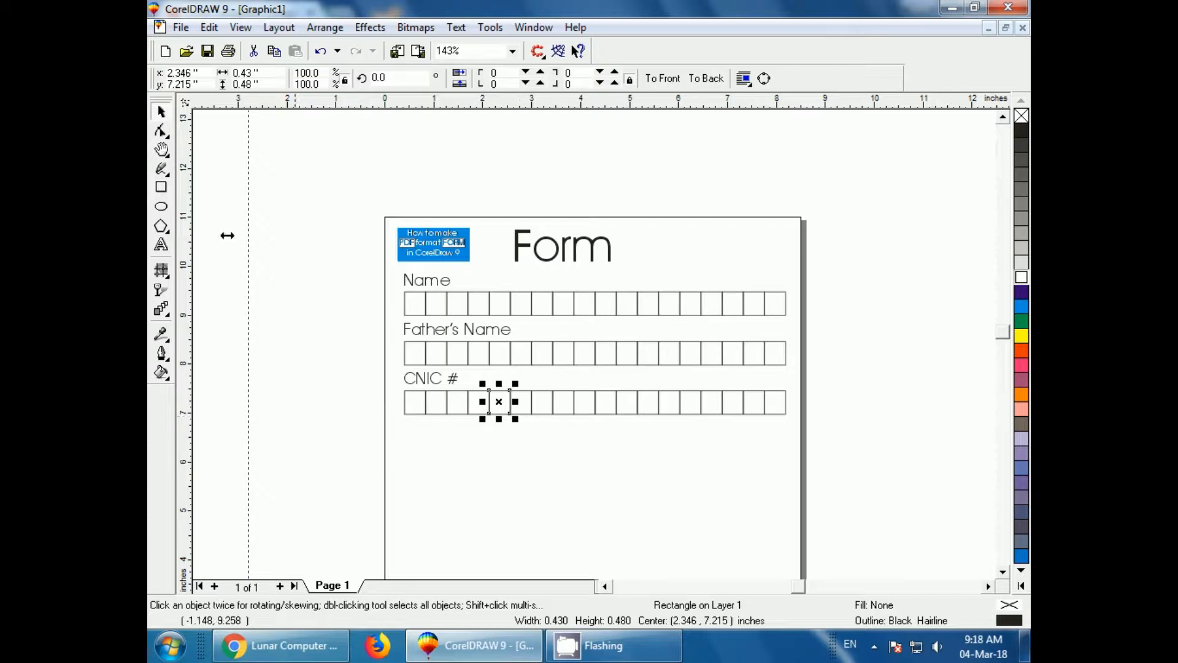
{"action": "left_click", "coordinate": [163, 171]}
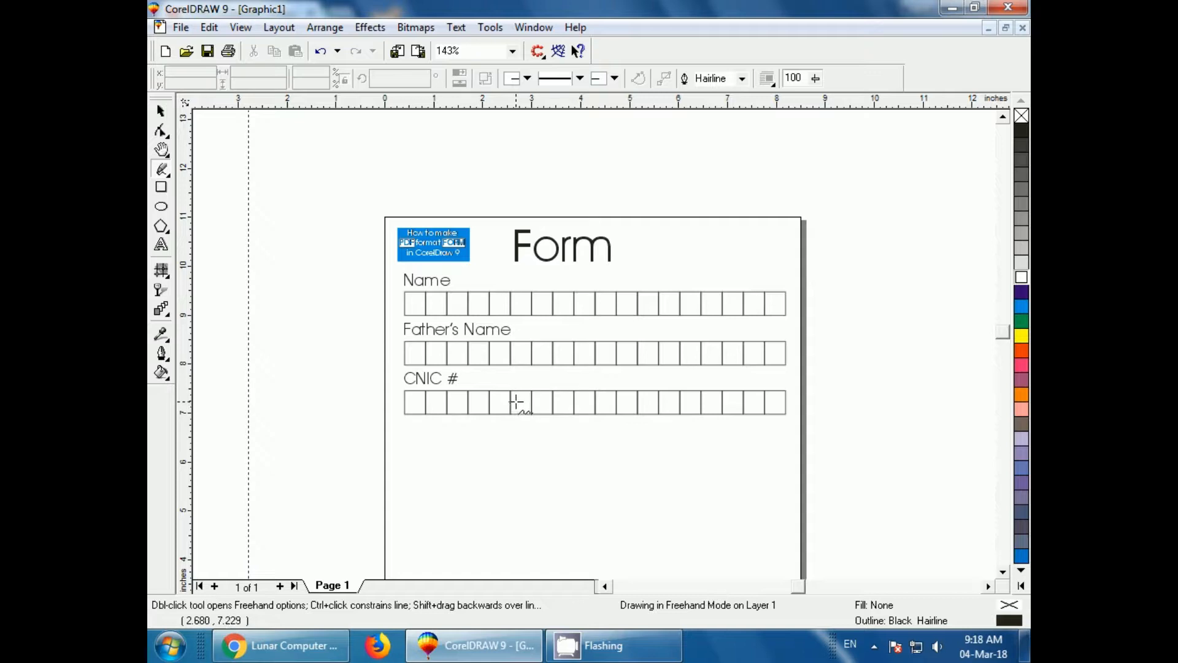
{"action": "left_click", "coordinate": [515, 401]}
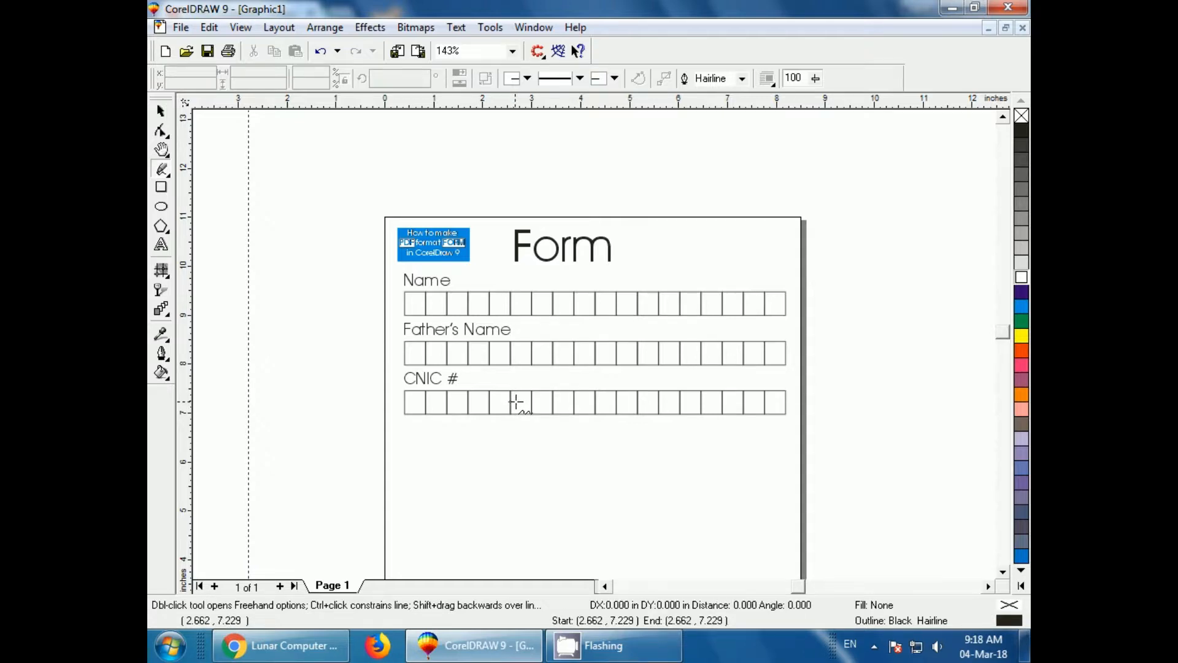
{"action": "left_click", "coordinate": [526, 402]}
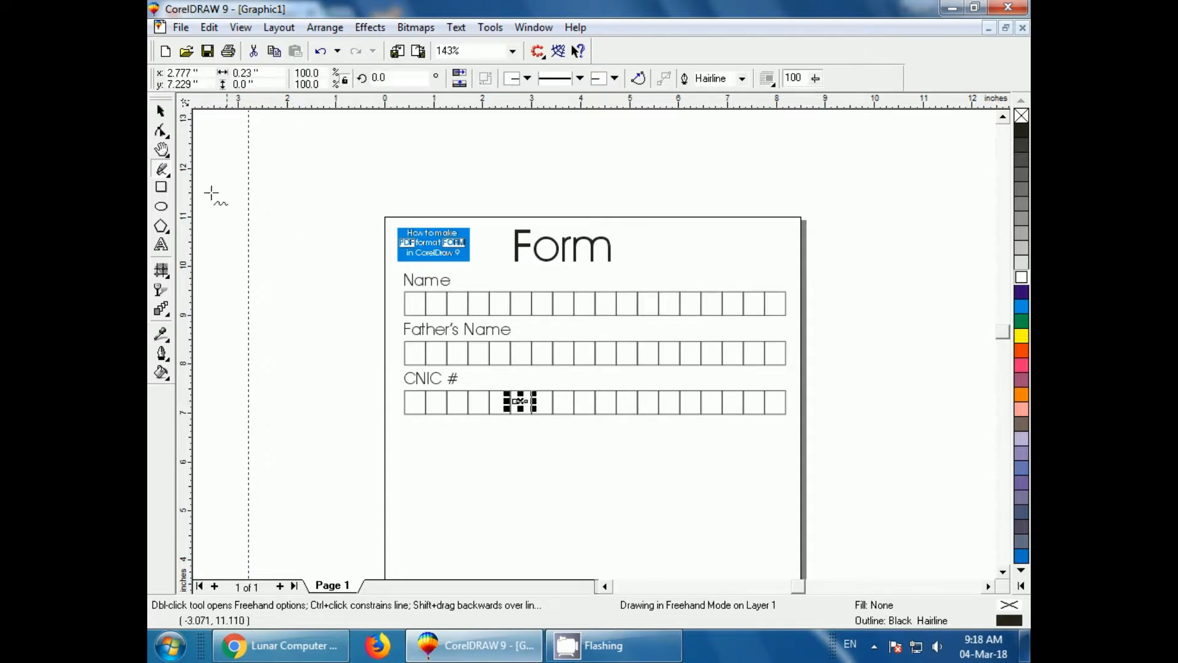
{"action": "left_click", "coordinate": [161, 111]}
{"action": "left_click", "coordinate": [203, 170]}
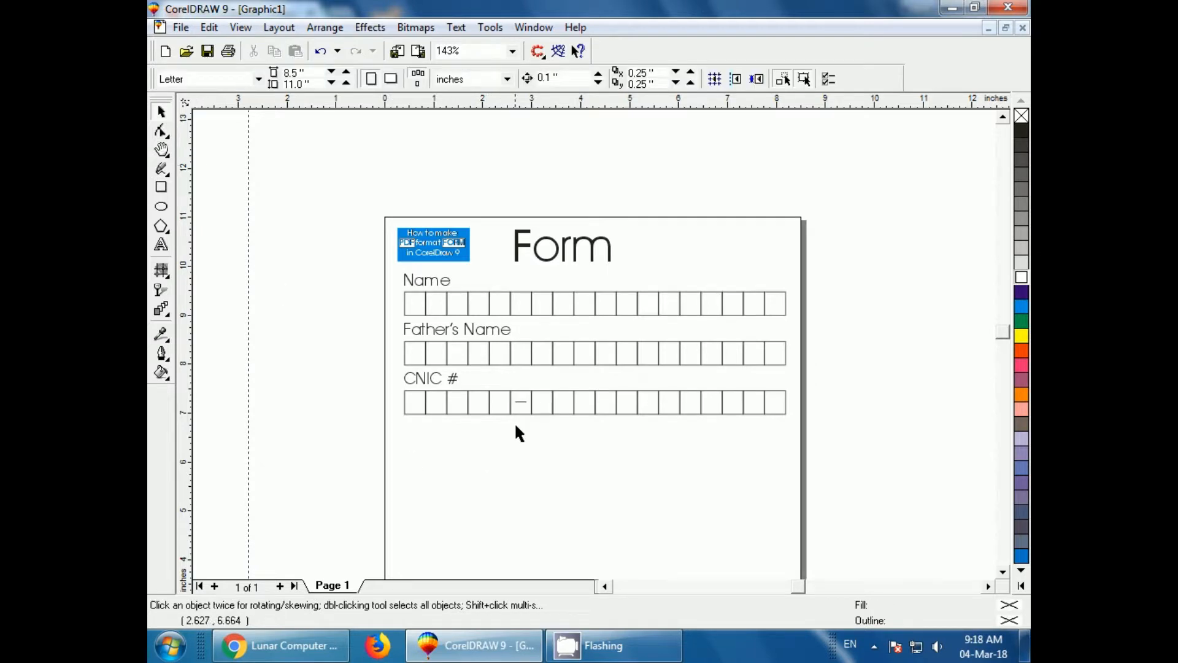
Try to place the dash from the sixth box in the fourteenth box of the "CNIC #" row.
{"action": "left_click", "coordinate": [520, 401]}
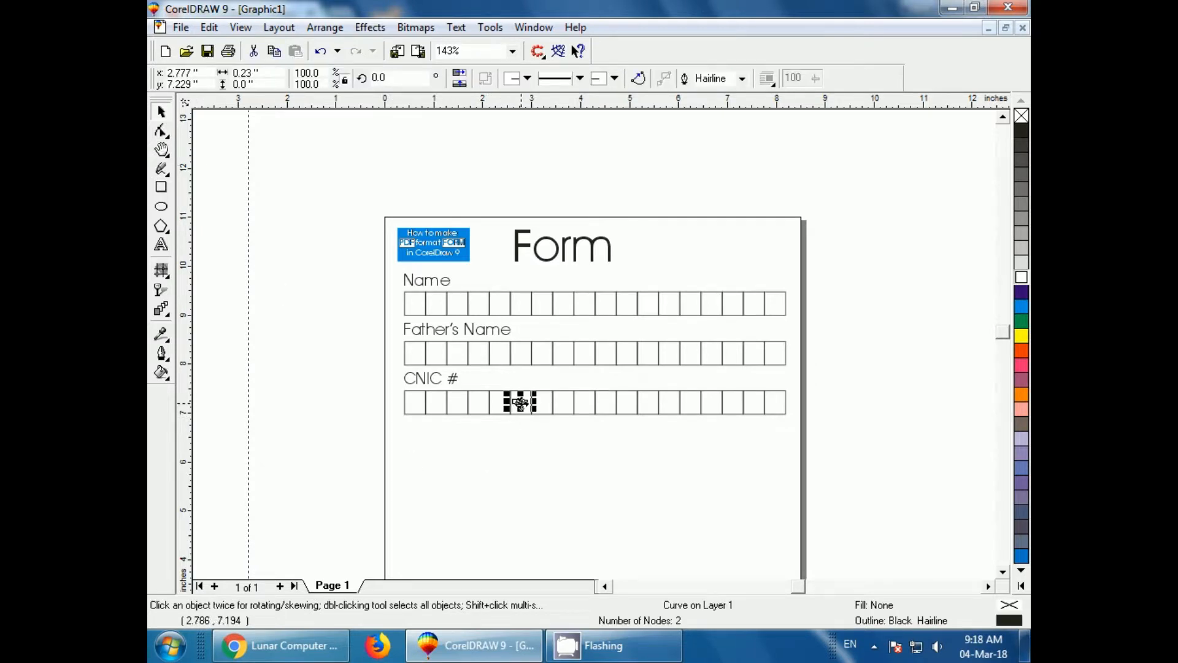
{"action": "left_click", "coordinate": [478, 402]}
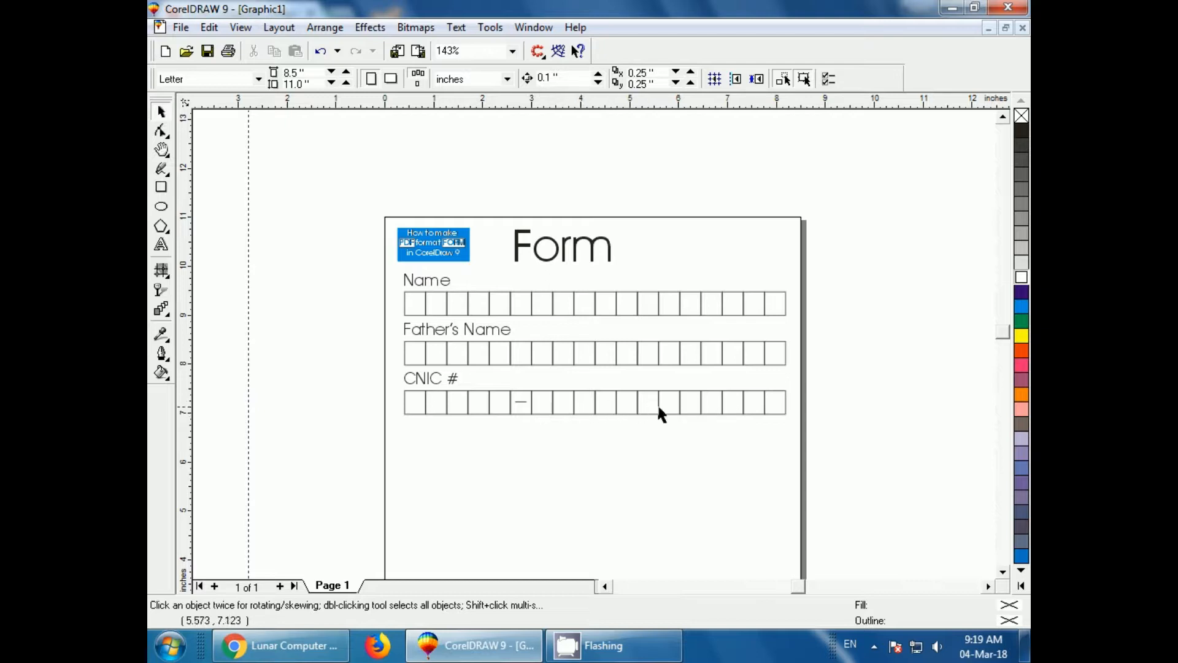
{"action": "left_click", "coordinate": [689, 397]}
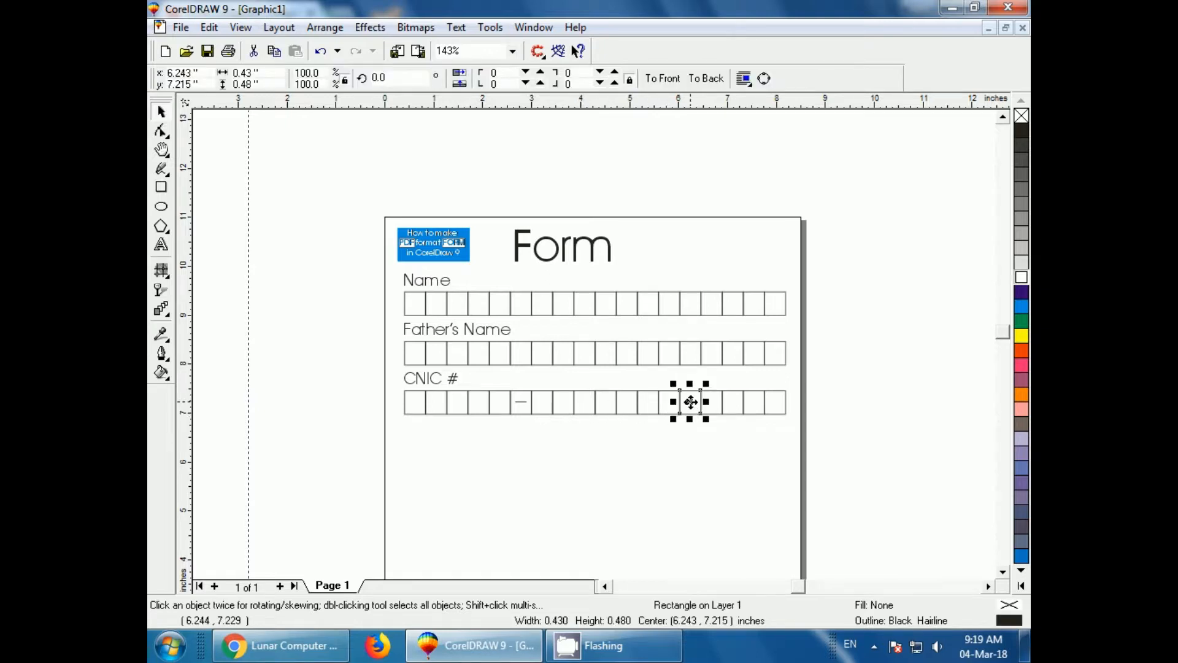
{"action": "left_click", "coordinate": [520, 402]}
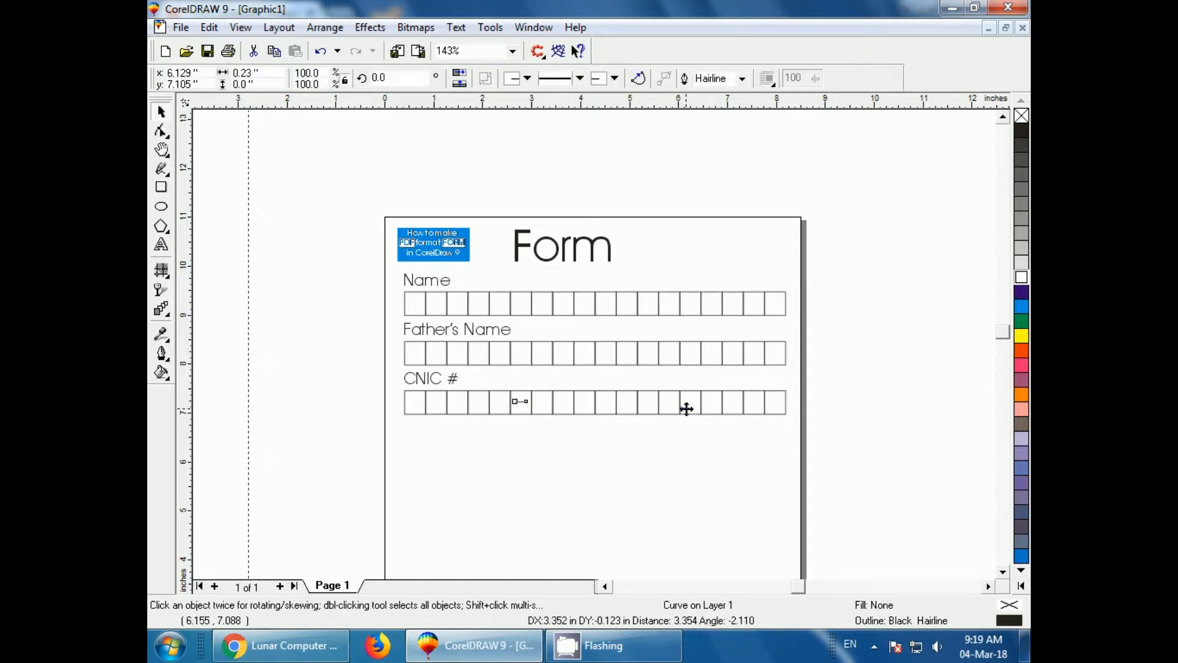
{"action": "left_click_drag", "start_coordinate": [686, 409], "coordinate": [686, 408]}
{"action": "key", "text": "ctrl+z"}
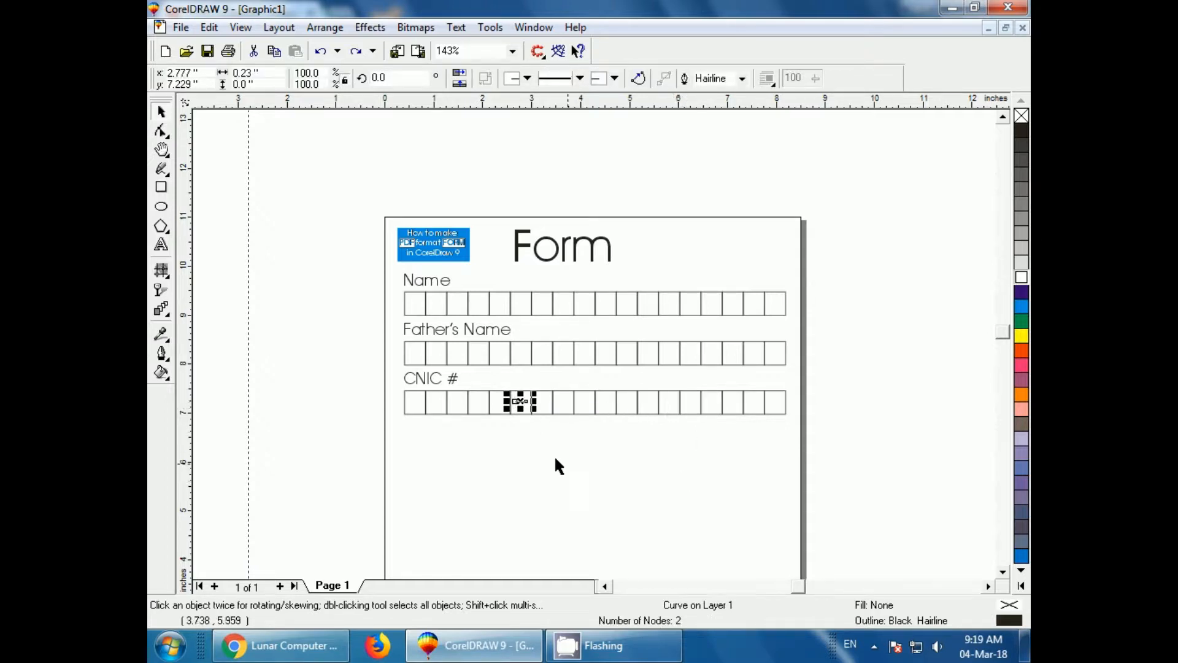
Copy the dash to the fifteenth box of the "CNIC #" row and shift the copy back into the fourteenth box.
{"action": "left_click_drag", "start_coordinate": [519, 401], "coordinate": [712, 413]}
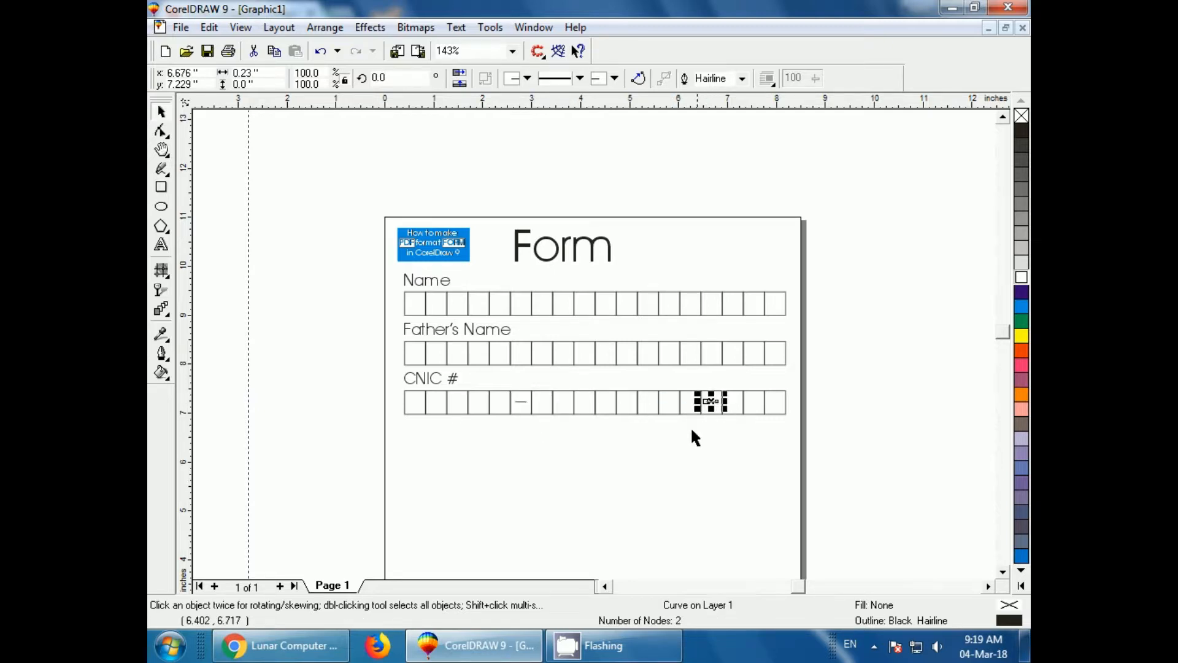
{"action": "left_click", "coordinate": [594, 489]}
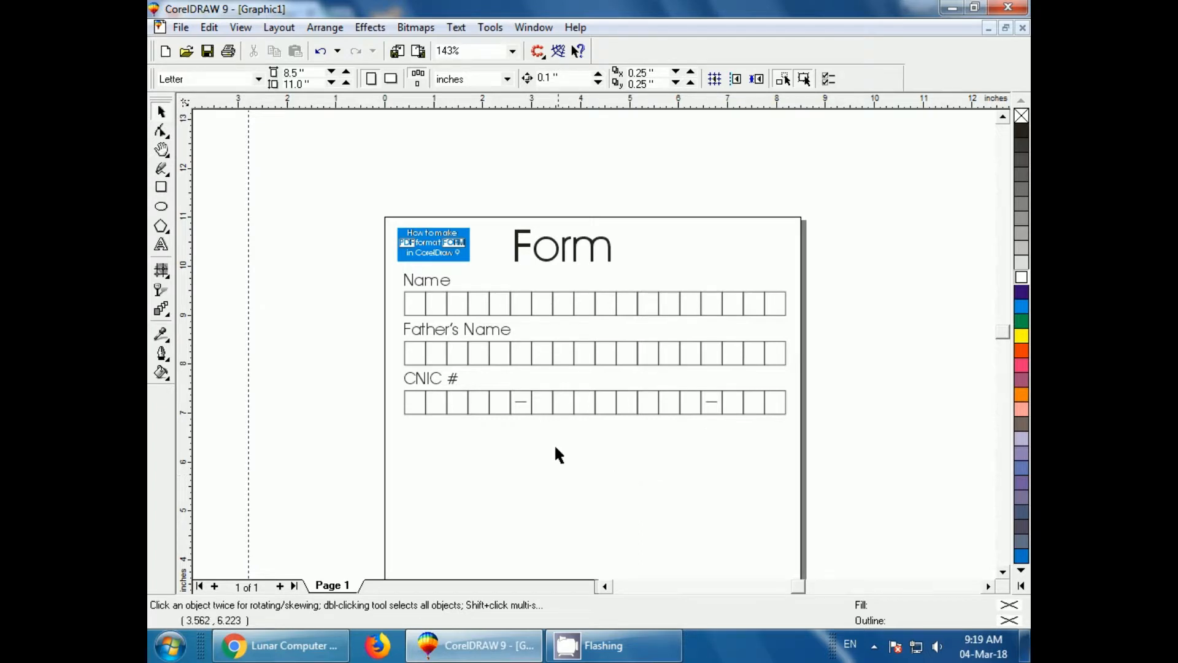
{"action": "left_click_drag", "start_coordinate": [542, 402], "coordinate": [689, 402]}
{"action": "left_click", "coordinate": [713, 400]}
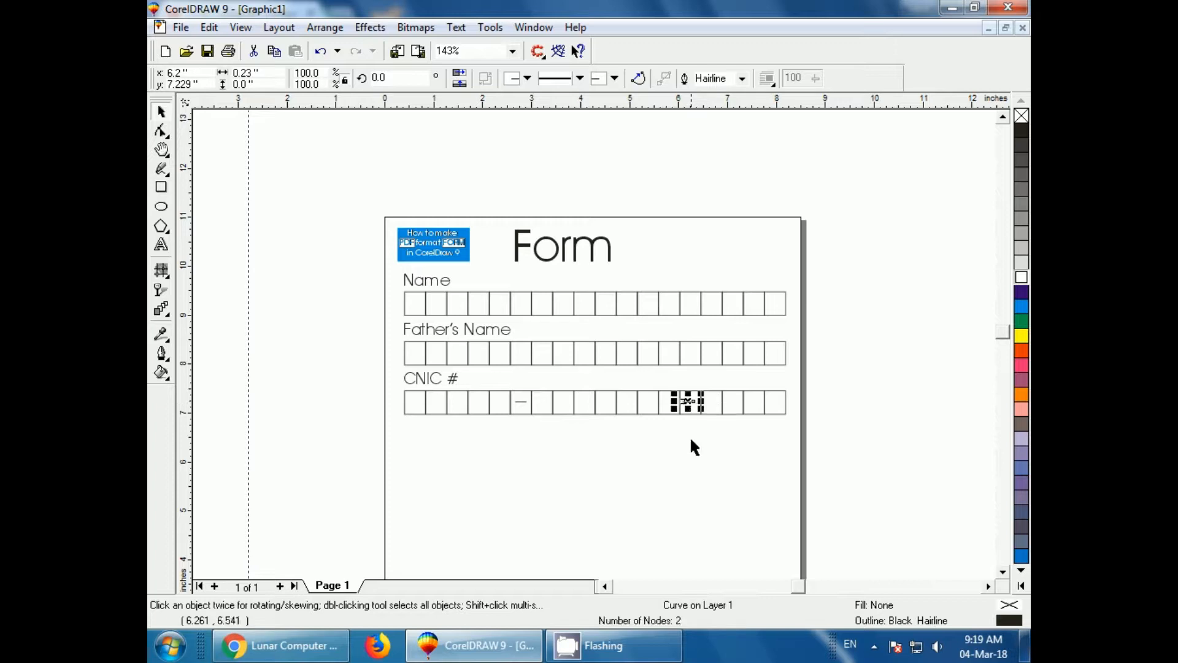
{"action": "left_click", "coordinate": [675, 467]}
Delete the last three boxes of the "CNIC #" row.
{"action": "left_click", "coordinate": [730, 401]}
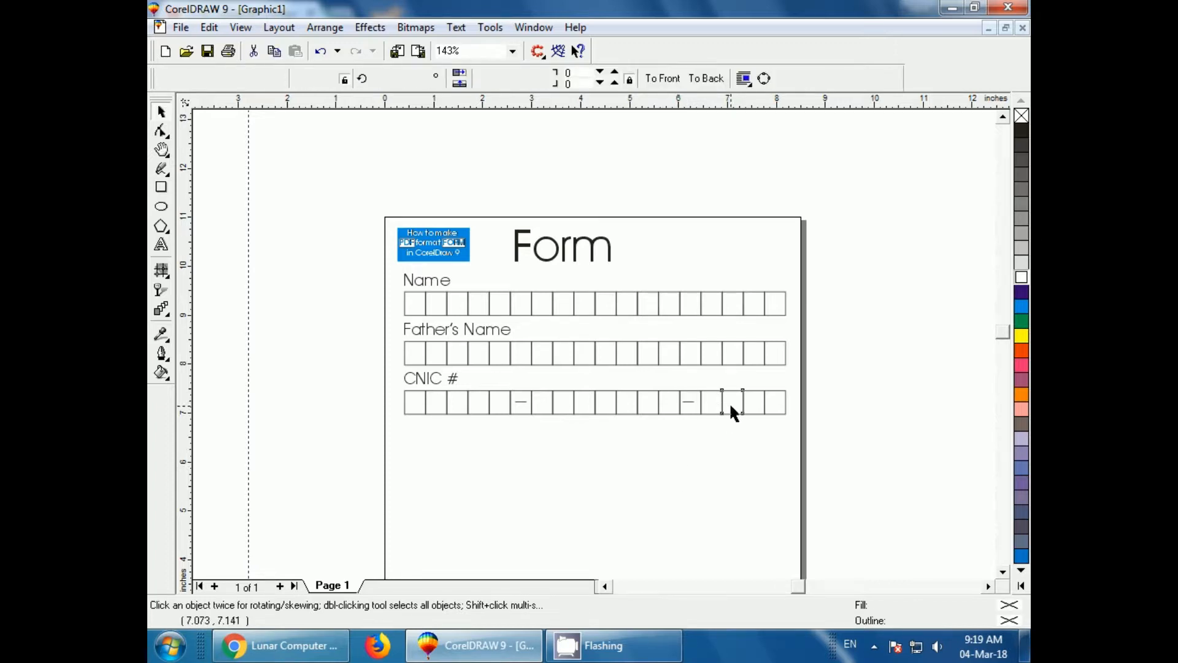
{"action": "left_click", "coordinate": [753, 433]}
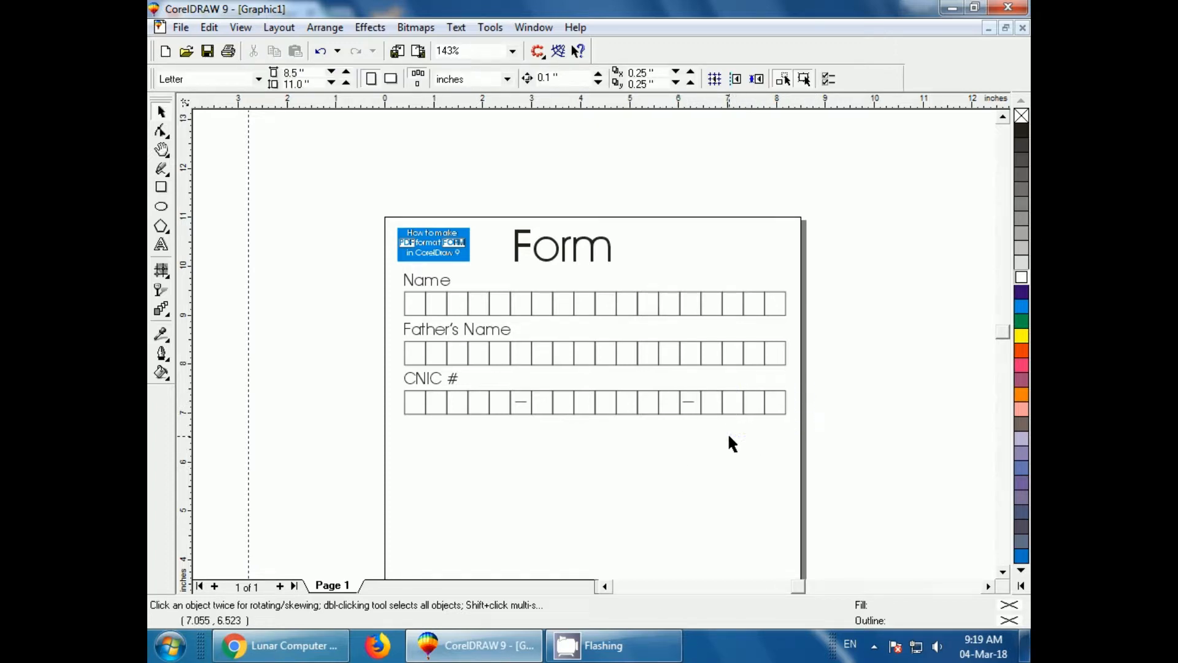
{"action": "left_click_drag", "start_coordinate": [742, 380], "coordinate": [808, 420]}
{"action": "key", "text": "Delete"}
{"action": "left_click", "coordinate": [731, 414]}
{"action": "key", "text": "Delete"}
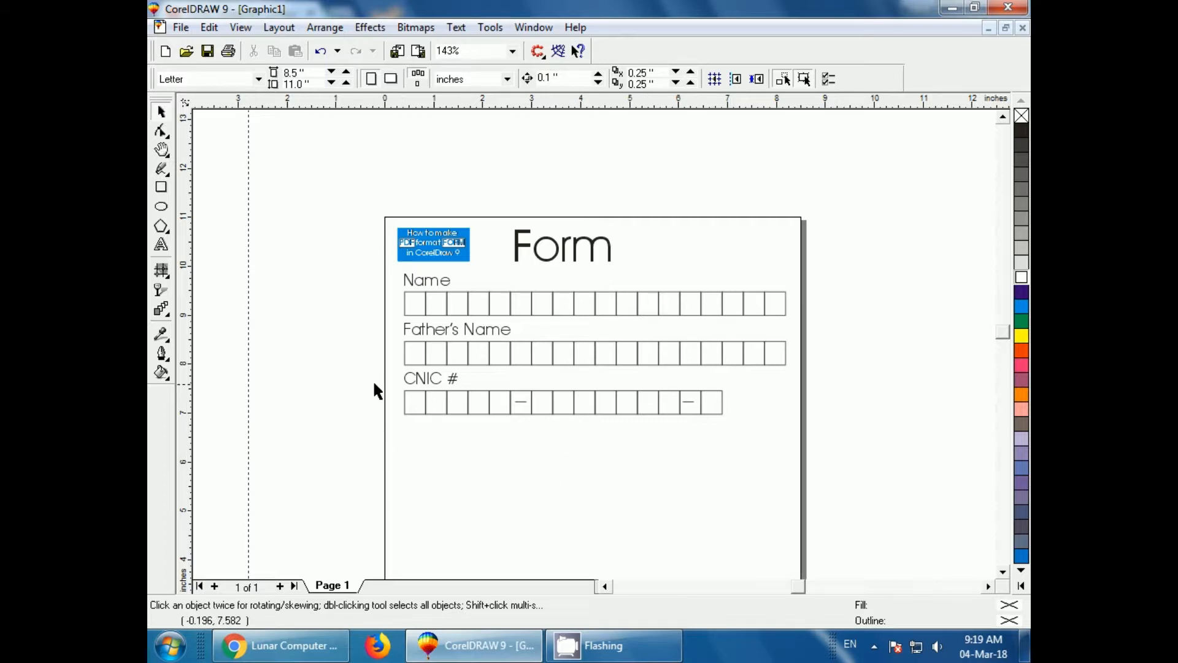
Try shifting the "CNIC #" label together with its dashed row of boxes about 1 inch straight down.
{"action": "left_click_drag", "start_coordinate": [395, 368], "coordinate": [763, 455]}
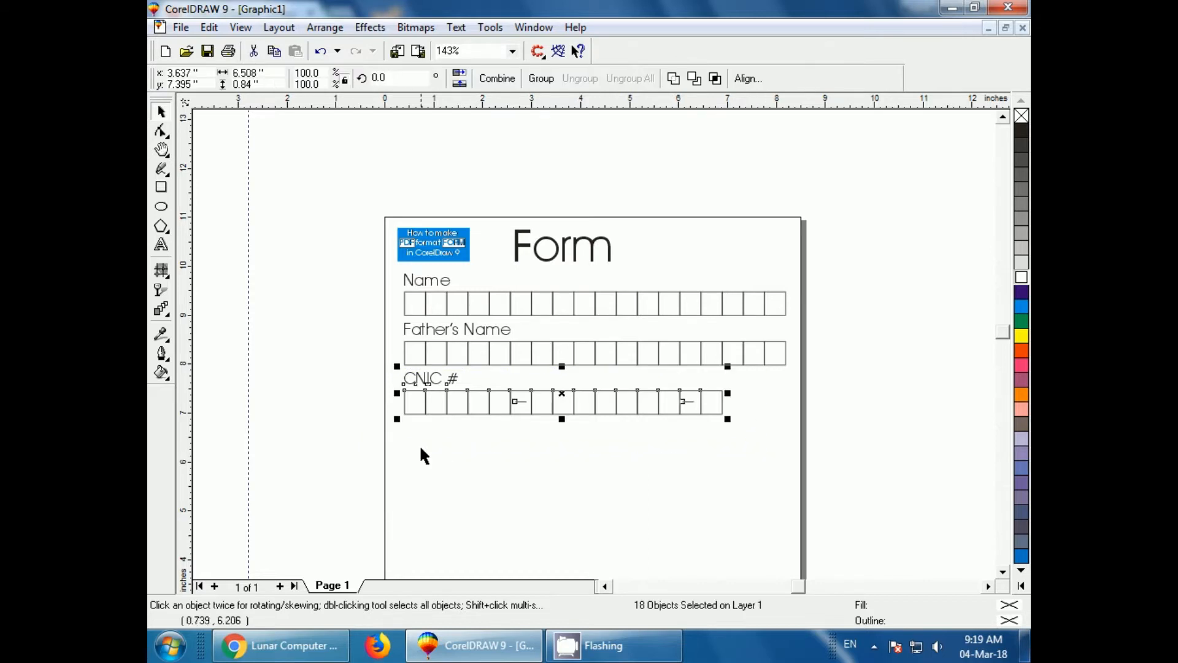
{"action": "left_click_drag", "start_coordinate": [562, 395], "coordinate": [556, 445]}
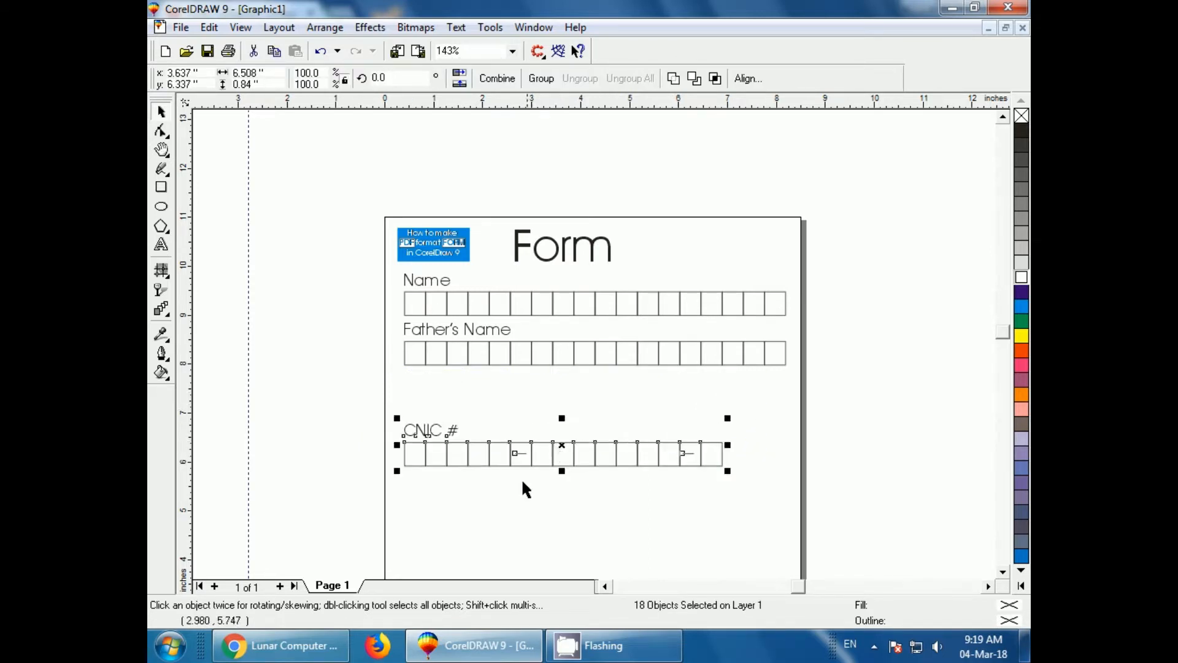
{"action": "left_click", "coordinate": [489, 505]}
{"action": "left_click", "coordinate": [419, 427]}
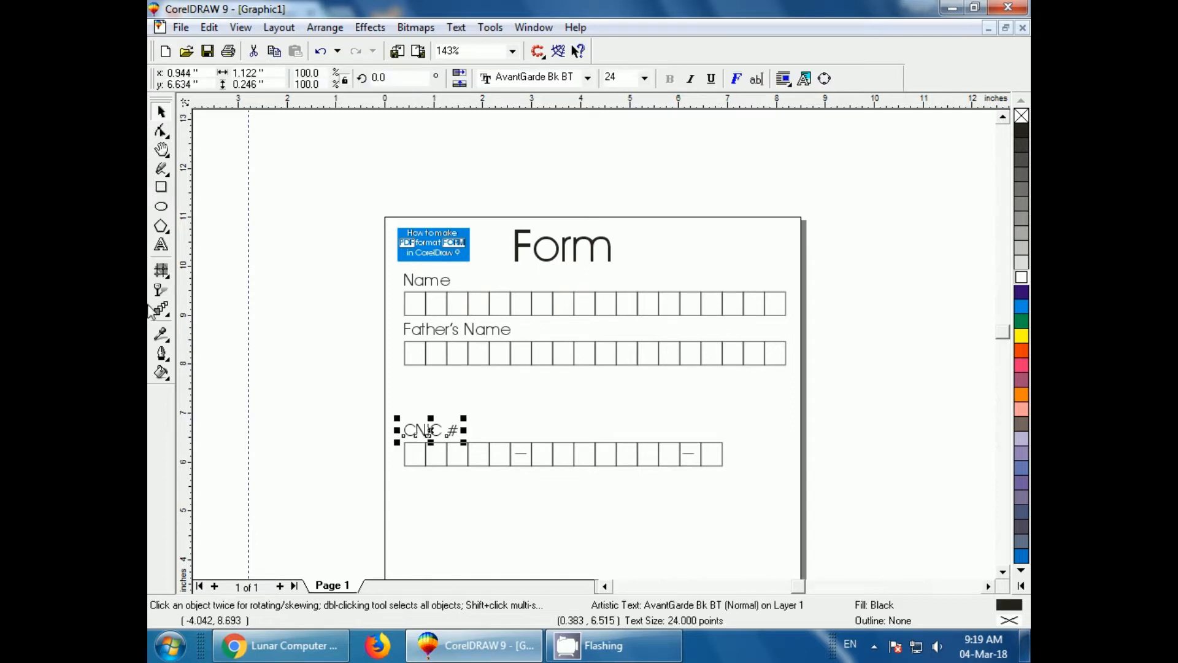
{"action": "left_click", "coordinate": [161, 244]}
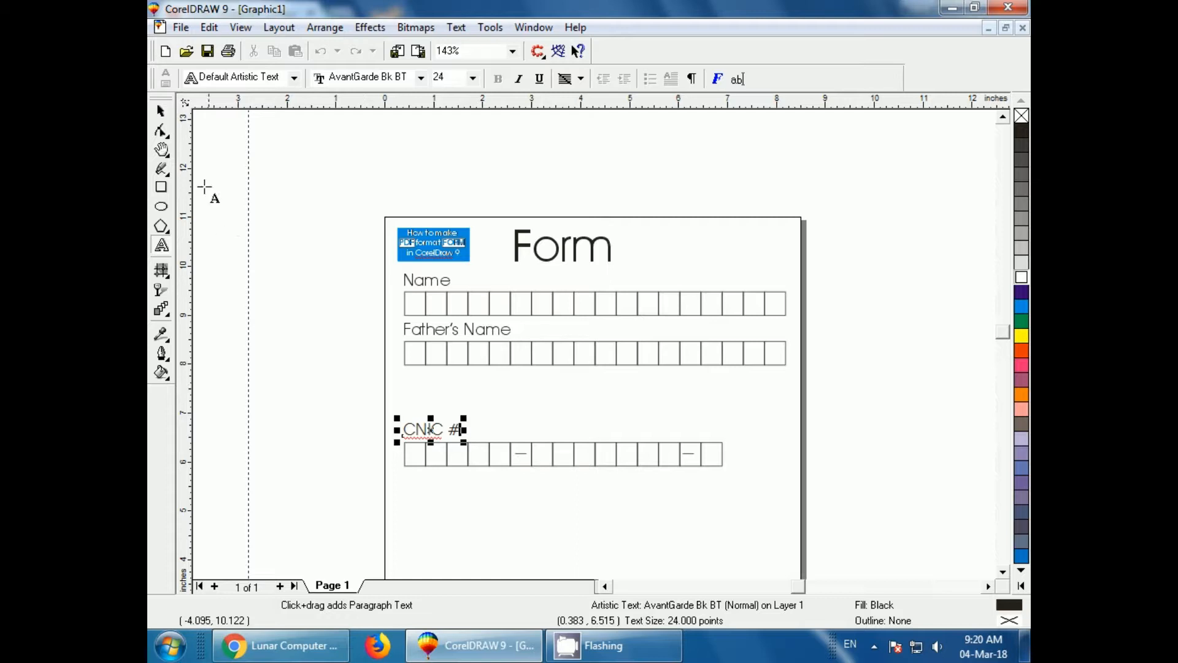
{"action": "left_click", "coordinate": [161, 111]}
{"action": "left_click", "coordinate": [238, 258]}
{"action": "key", "text": "ctrl+z"}
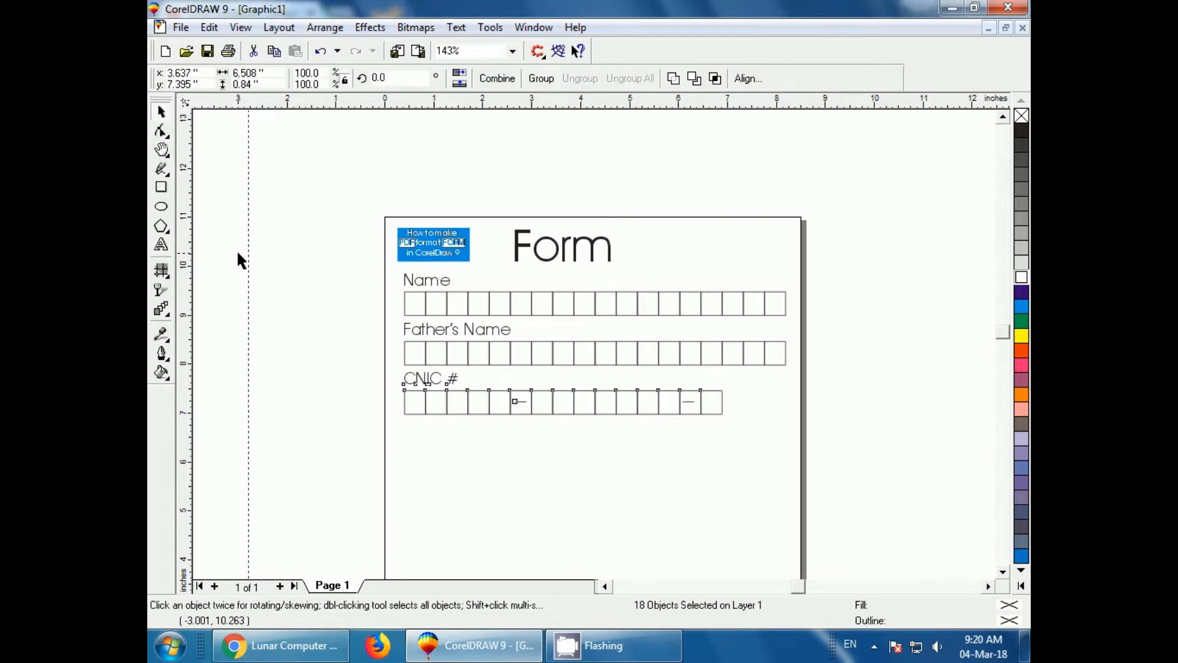
Duplicate the "CNIC #" label and its dashed row of boxes about 1 inch below to make a fourth row.
{"action": "left_click_drag", "start_coordinate": [563, 393], "coordinate": [562, 440]}
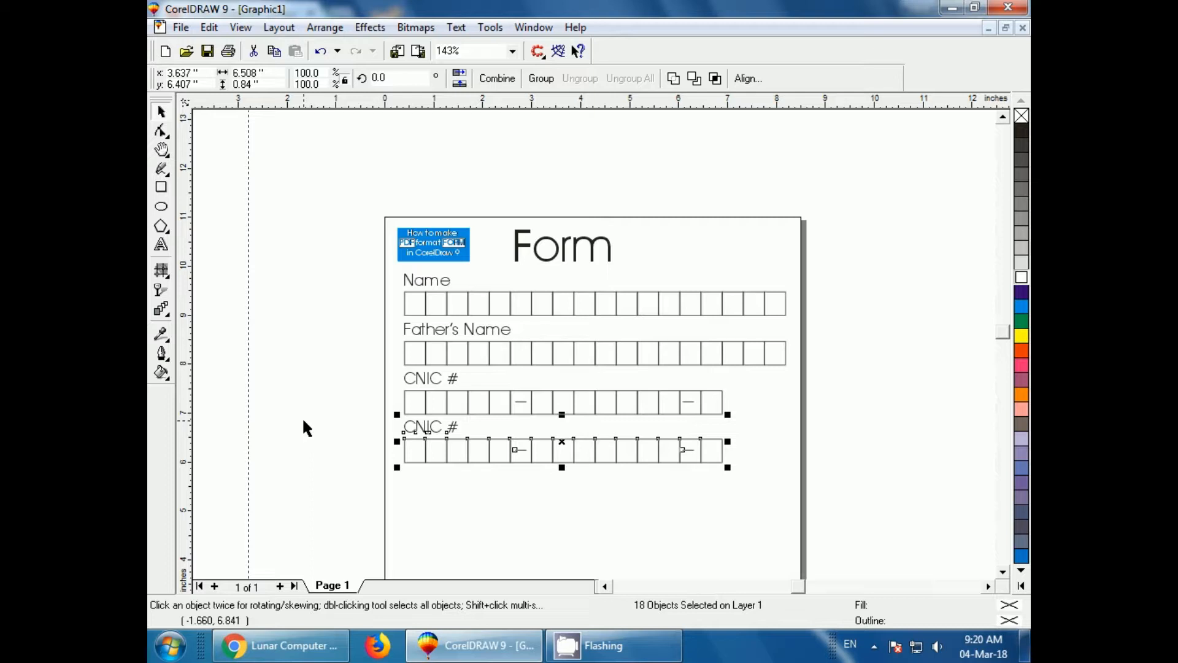
{"action": "left_click", "coordinate": [234, 251]}
Change the label above the fourth row of boxes to "DOB".
{"action": "left_click", "coordinate": [404, 426]}
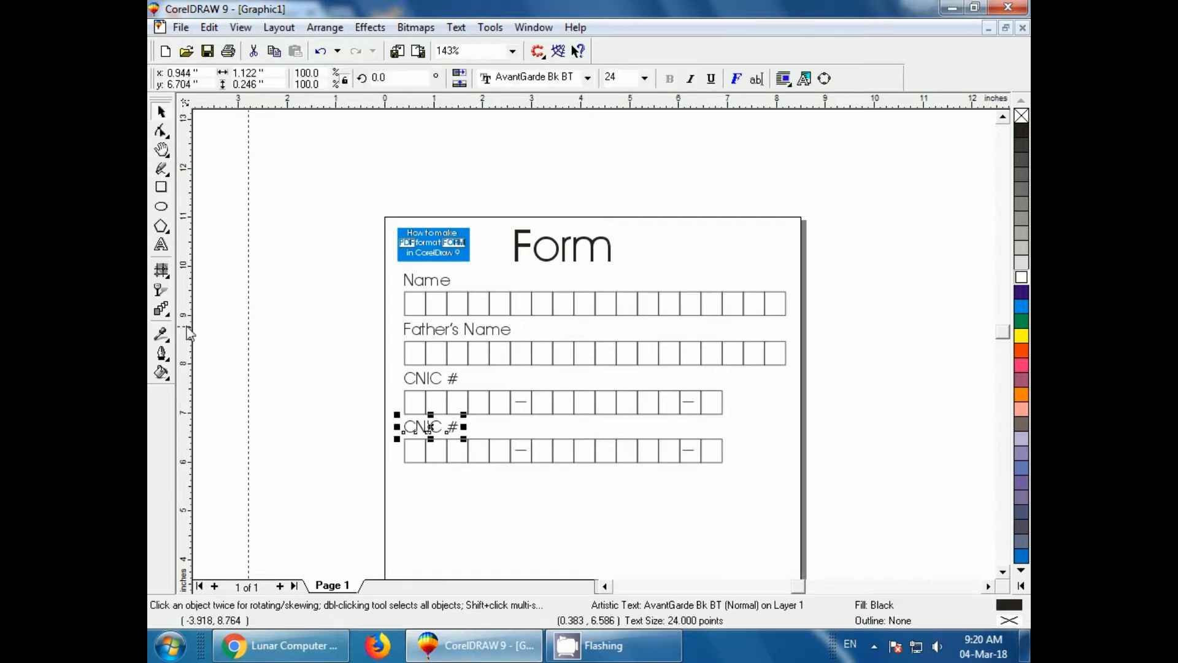
{"action": "left_click", "coordinate": [163, 245]}
{"action": "key", "text": "BackSpace"}
{"action": "key", "text": "BackSpace"}
{"action": "key", "text": "BackSpace"}
{"action": "key", "text": "BackSpace"}
{"action": "key", "text": "BackSpace"}
{"action": "key", "text": "BackSpace"}
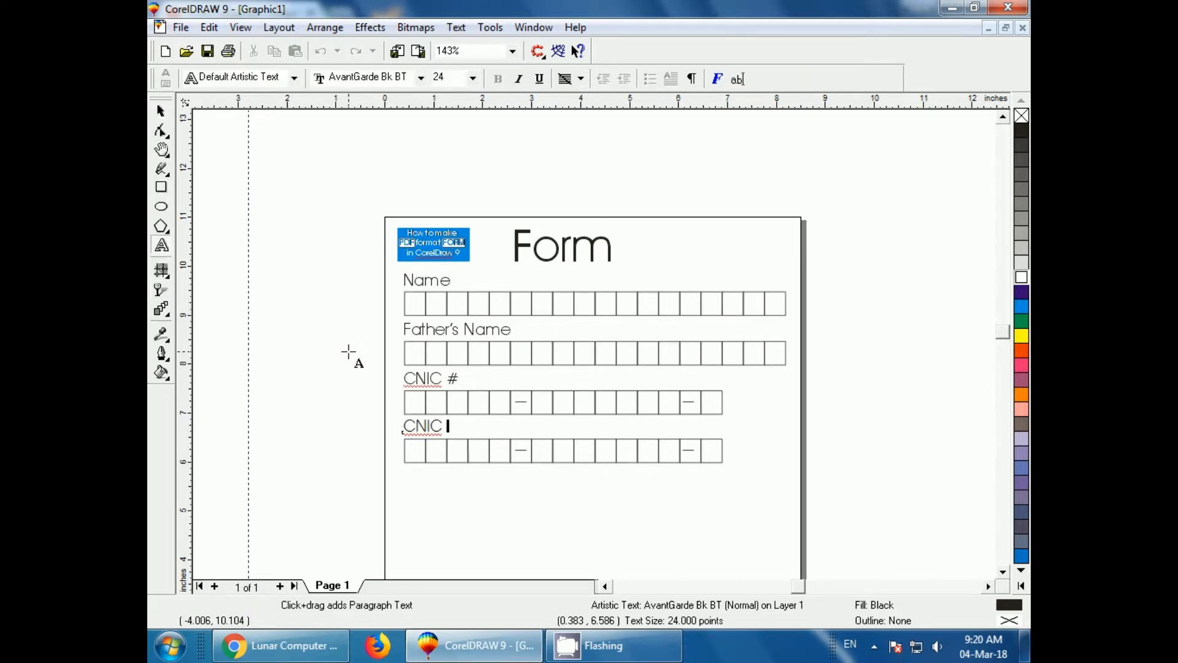
{"action": "type", "text": "DOB"}
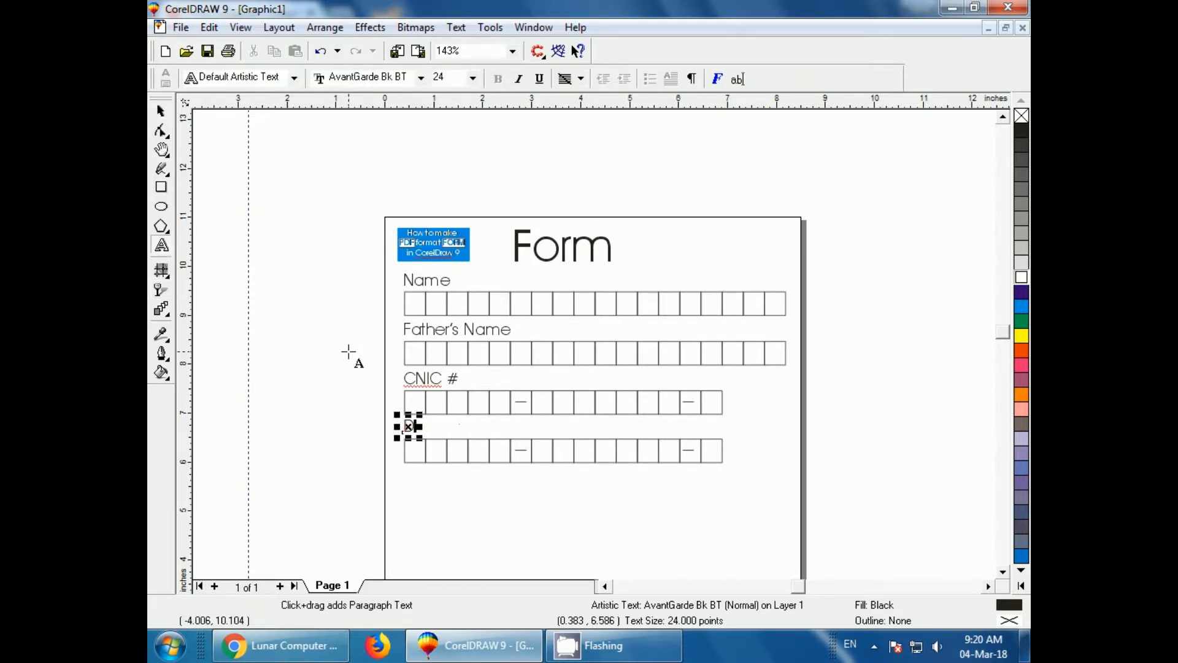
{"action": "left_click", "coordinate": [161, 111]}
{"action": "left_click", "coordinate": [318, 442]}
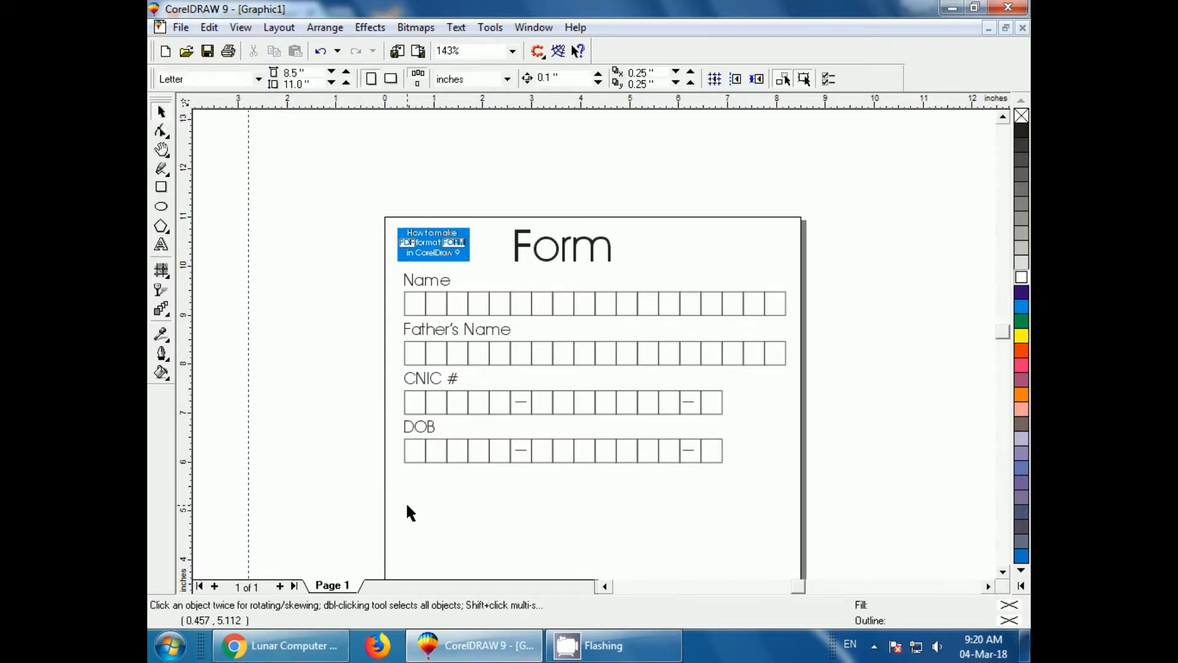
Move the first dash in the "DOB" row from the sixth box to the third box.
{"action": "left_click", "coordinate": [432, 449]}
{"action": "left_click", "coordinate": [491, 479]}
{"action": "left_click_drag", "start_coordinate": [521, 450], "coordinate": [458, 451]}
{"action": "left_click", "coordinate": [458, 502]}
Place a copy of the third-box dash in the sixth box of the "DOB" row.
{"action": "left_click_drag", "start_coordinate": [459, 451], "coordinate": [606, 454]}
{"action": "left_click", "coordinate": [523, 479]}
{"action": "key", "text": "Escape"}
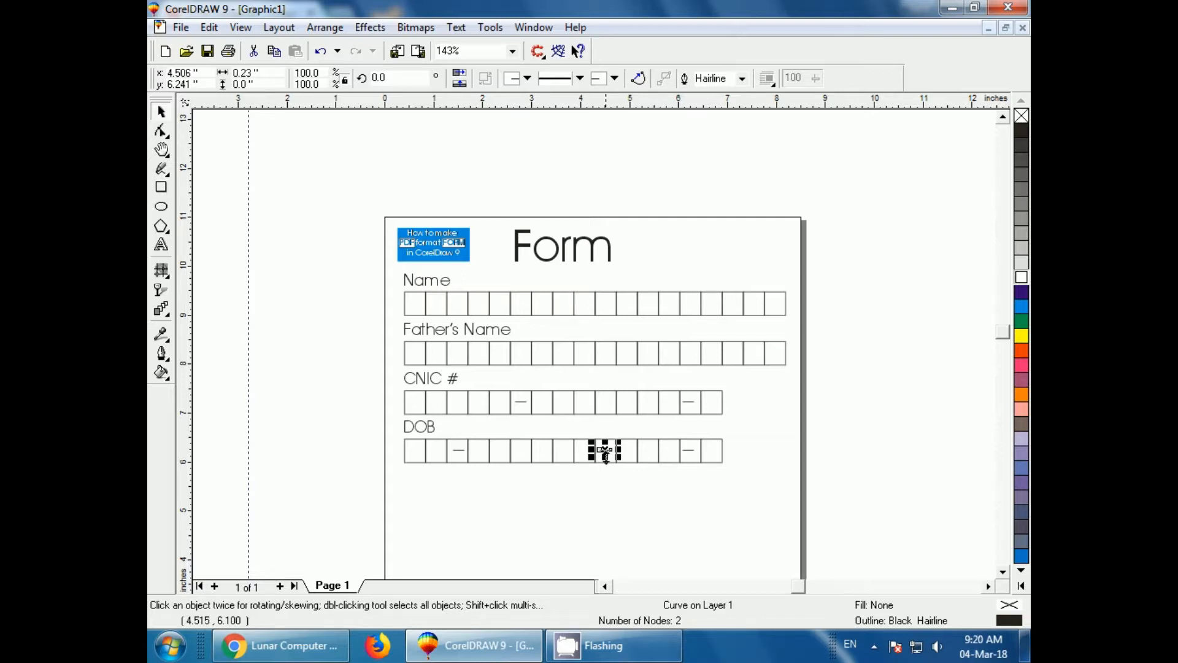
{"action": "left_click", "coordinate": [519, 458]}
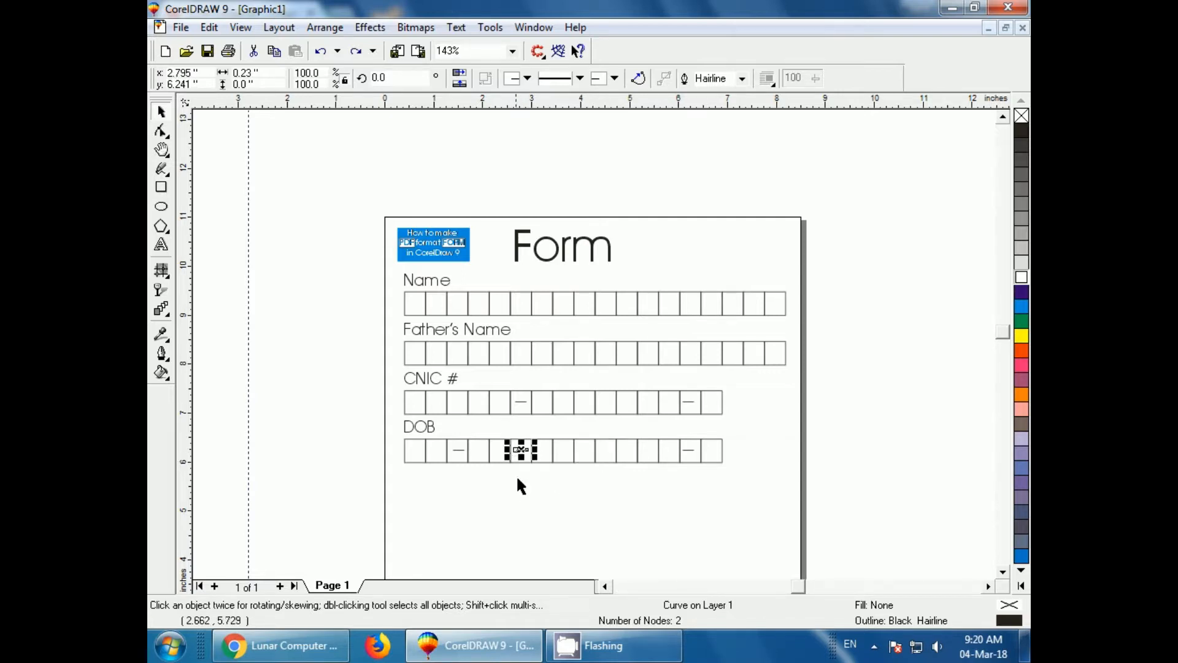
Place a copy of the sixth-box dash in the eleventh box of the "DOB" row.
{"action": "left_click", "coordinate": [518, 478]}
{"action": "left_click_drag", "start_coordinate": [521, 451], "coordinate": [603, 454]}
{"action": "left_click", "coordinate": [592, 490]}
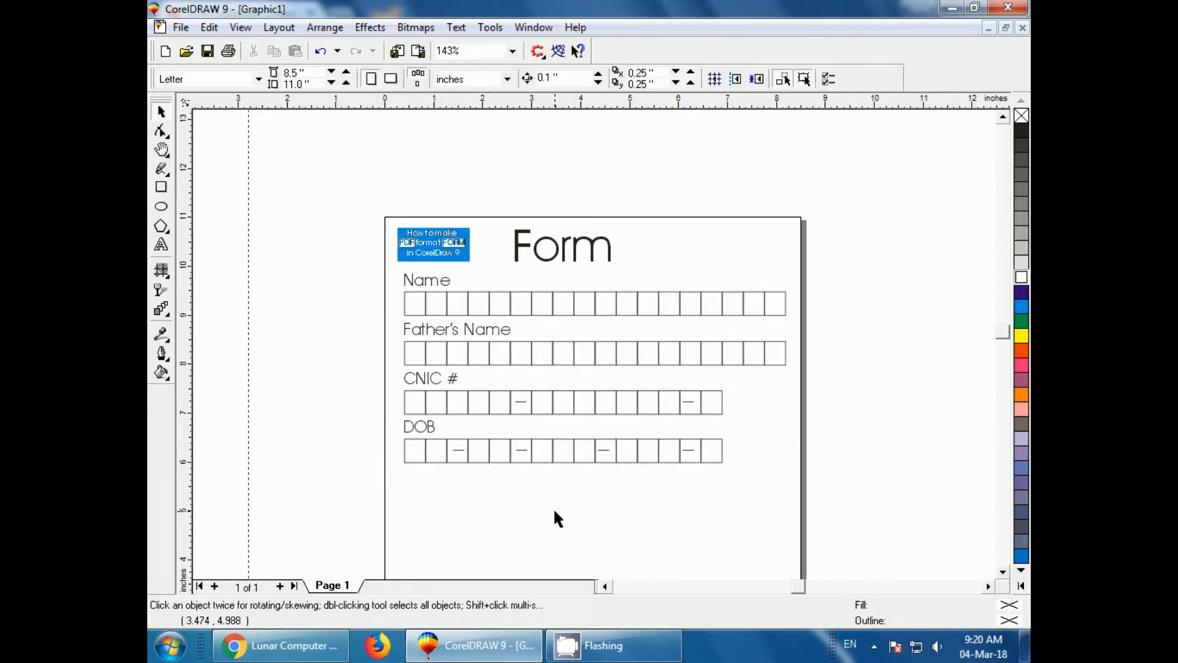
{"action": "left_click", "coordinate": [556, 454]}
{"action": "left_click", "coordinate": [582, 450]}
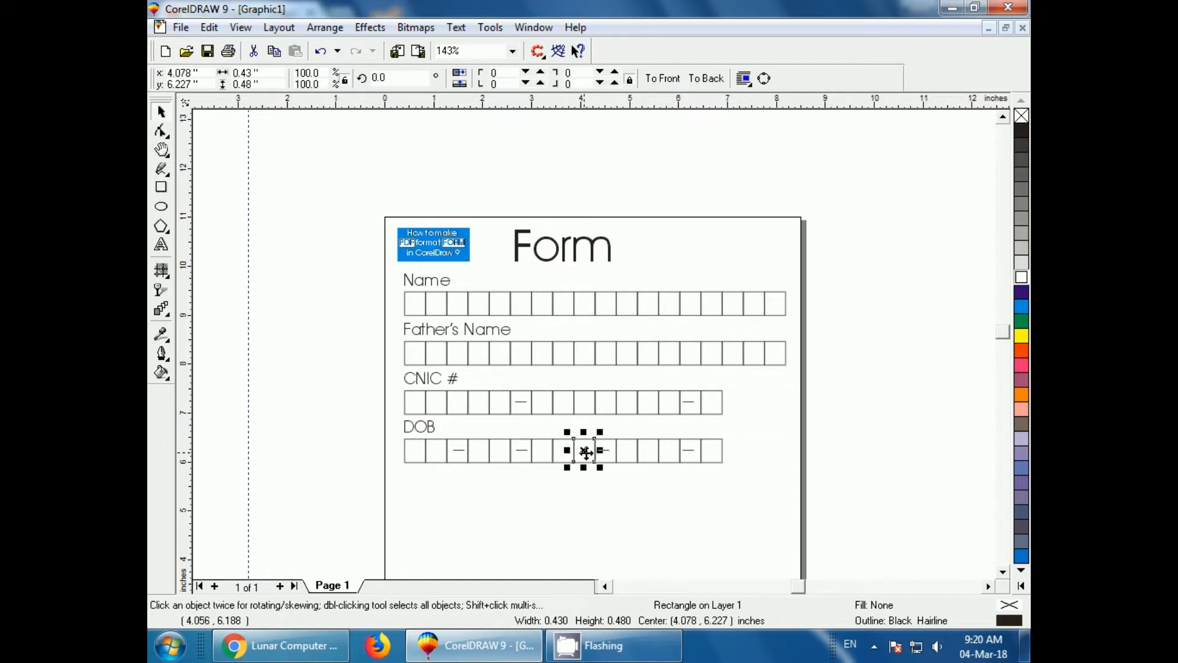
{"action": "left_click", "coordinate": [609, 495]}
{"action": "left_click_drag", "start_coordinate": [602, 449], "coordinate": [622, 450]}
{"action": "left_click", "coordinate": [632, 491]}
Delete all boxes after the tenth in the "DOB" row, along with the dashes in them.
{"action": "left_click_drag", "start_coordinate": [759, 437], "coordinate": [645, 472]}
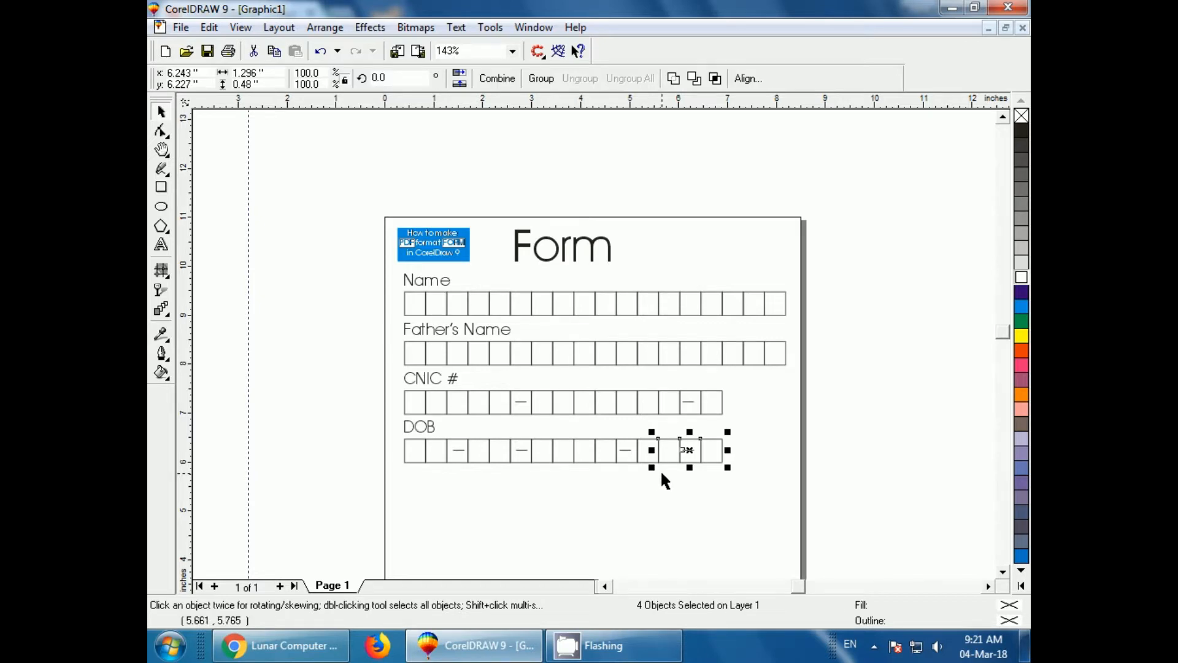
{"action": "key", "text": "Delete"}
{"action": "left_click", "coordinate": [656, 455]}
{"action": "left_click", "coordinate": [583, 529]}
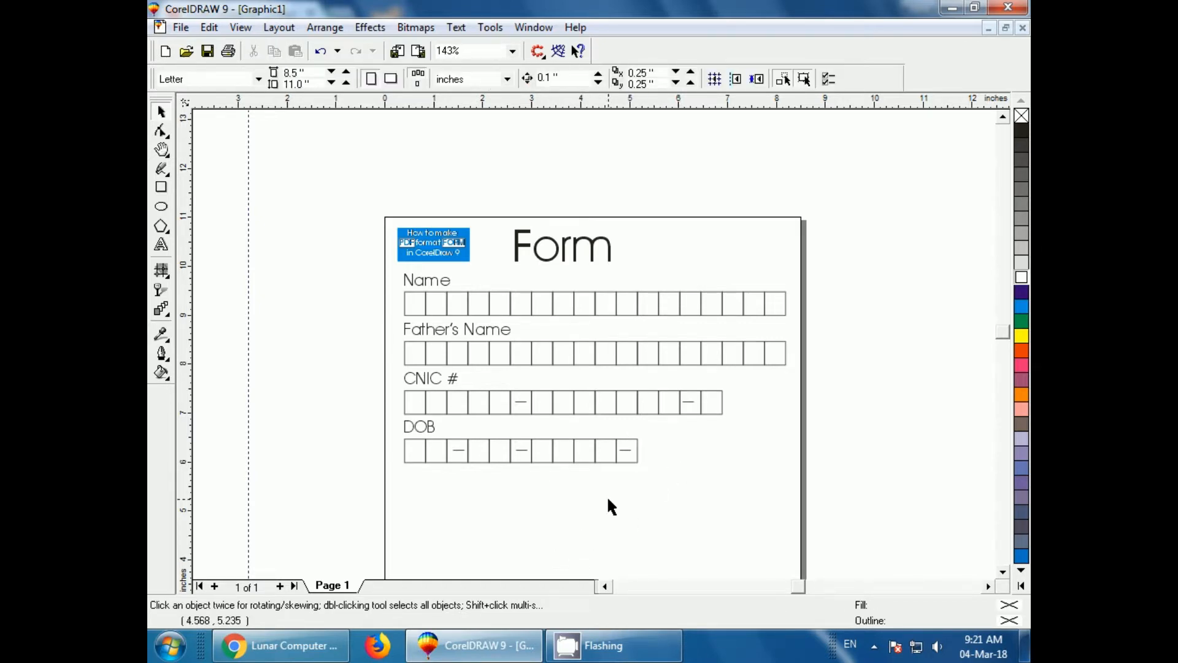
{"action": "left_click", "coordinate": [629, 457]}
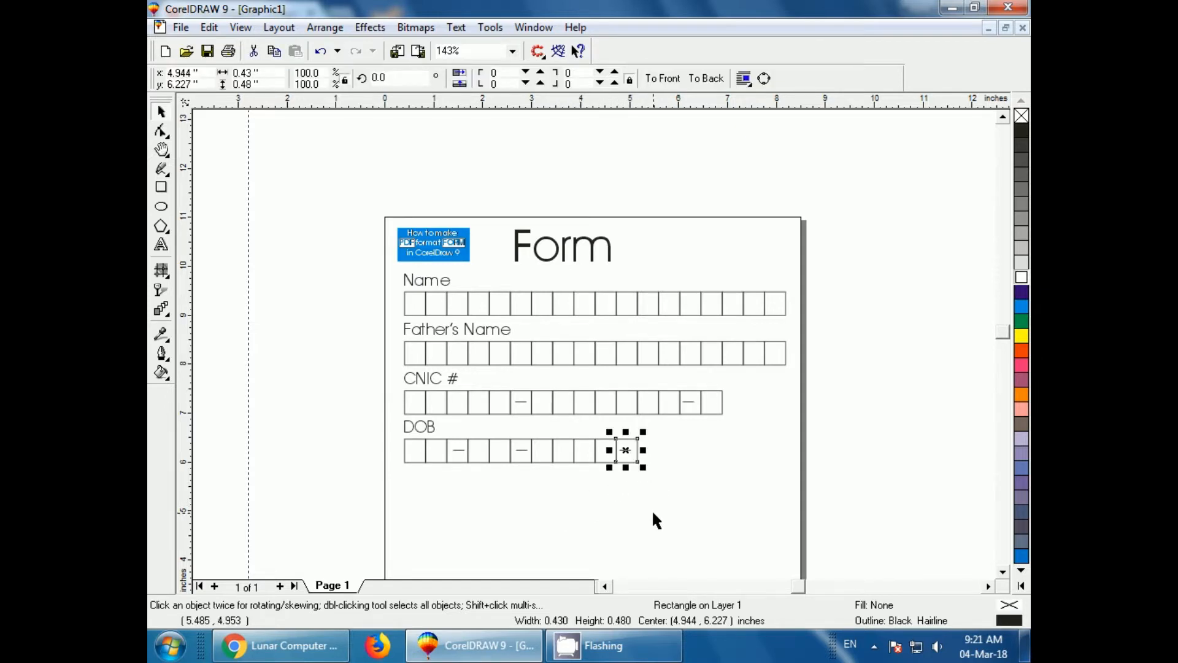
{"action": "key", "text": "Delete"}
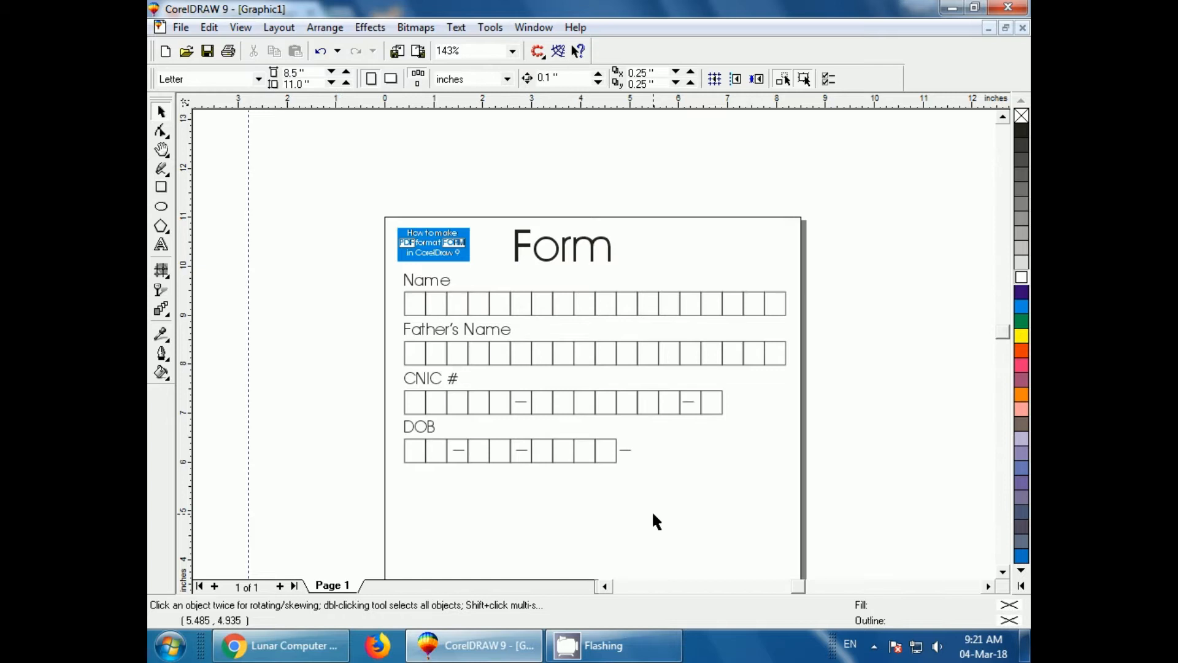
{"action": "left_click", "coordinate": [627, 451]}
{"action": "key", "text": "Delete"}
Examine the form layout up close and at page level, from the heading down to the "DOB" row.
{"action": "left_click", "coordinate": [412, 447]}
{"action": "left_click", "coordinate": [451, 518]}
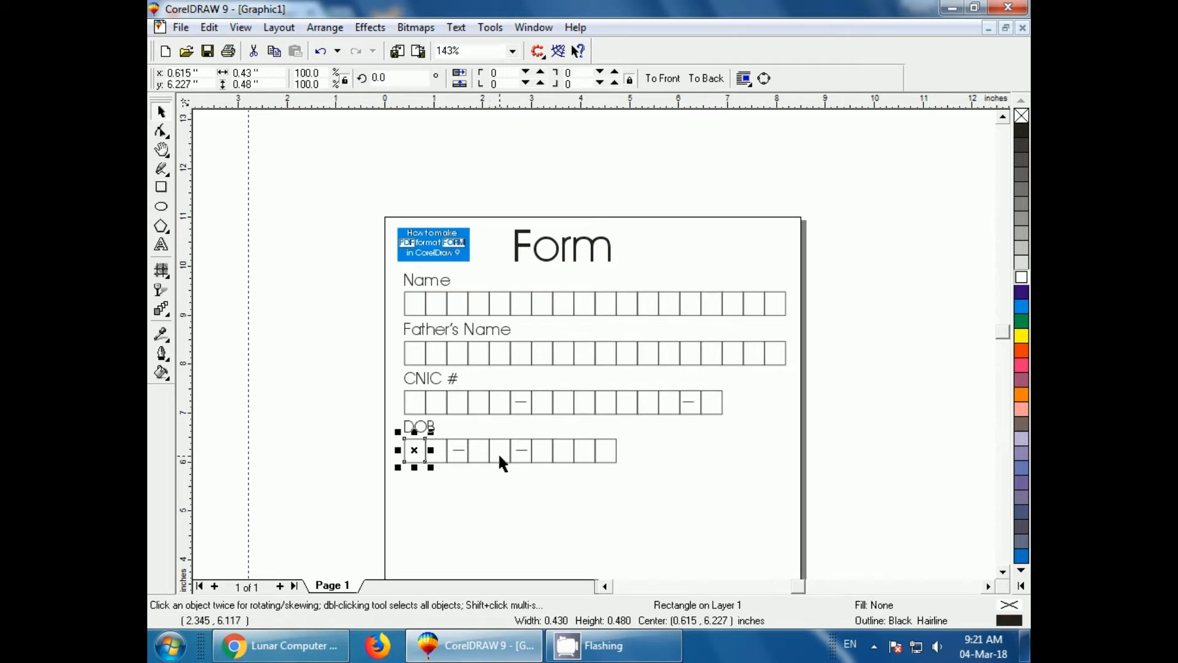
{"action": "left_click", "coordinate": [576, 512]}
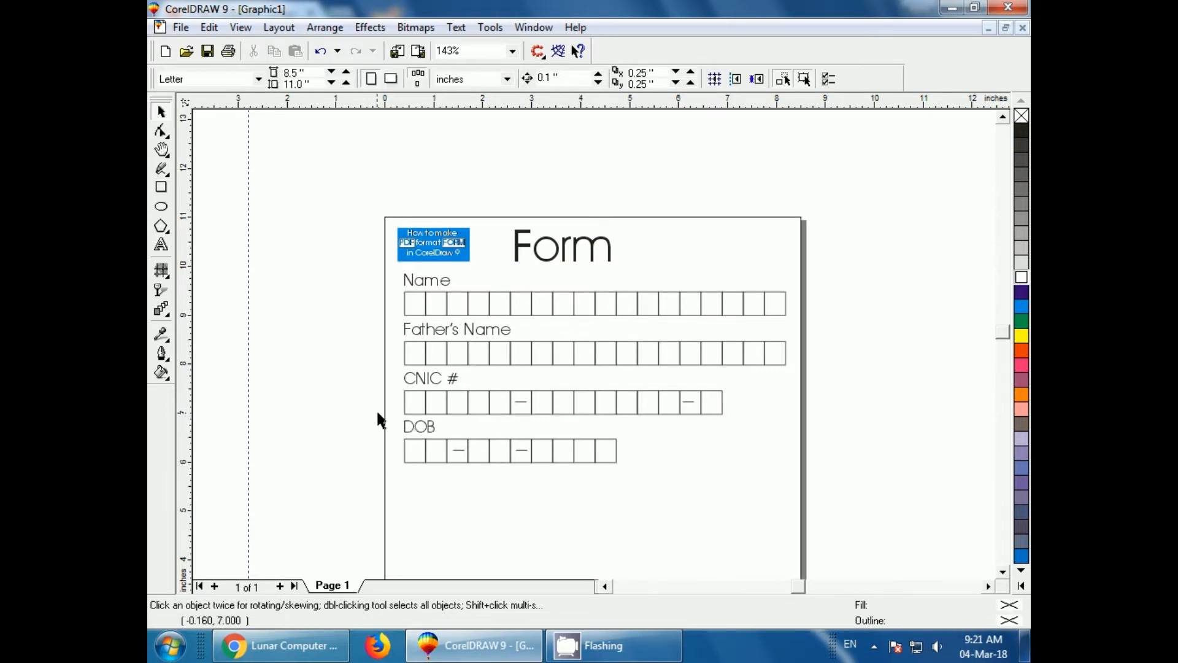
{"action": "left_click_drag", "start_coordinate": [376, 412], "coordinate": [638, 498]}
{"action": "left_click", "coordinate": [477, 530]}
{"action": "left_click_drag", "start_coordinate": [344, 172], "coordinate": [832, 546]}
{"action": "key", "text": "shift+F2"}
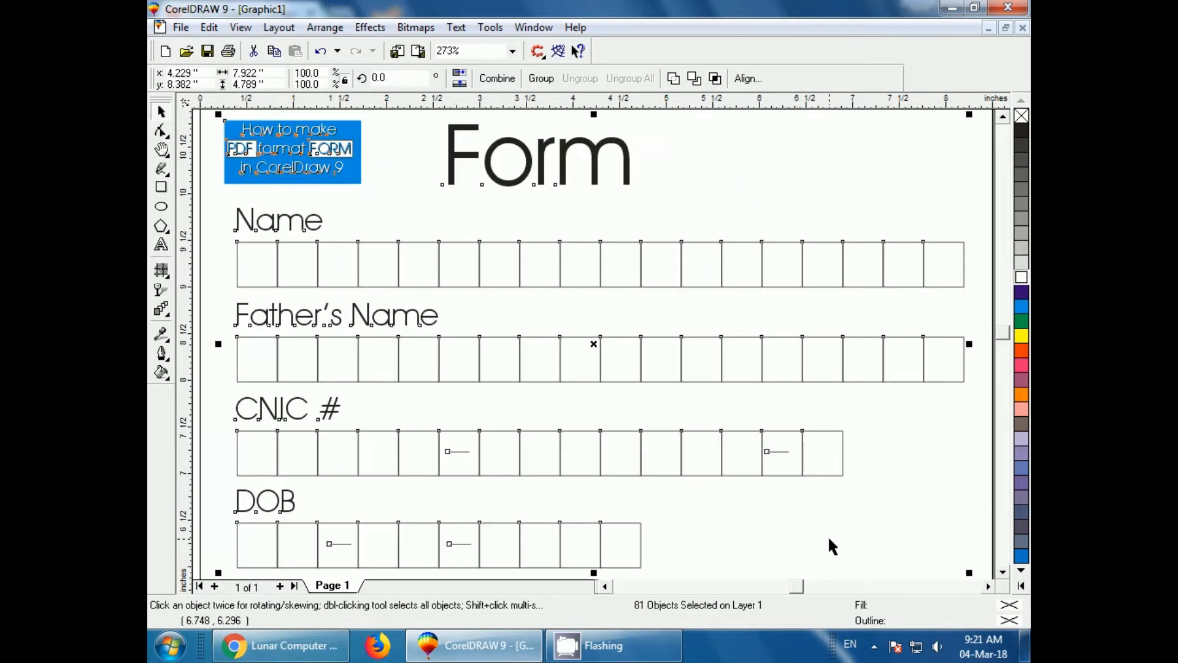
{"action": "left_click", "coordinate": [716, 178]}
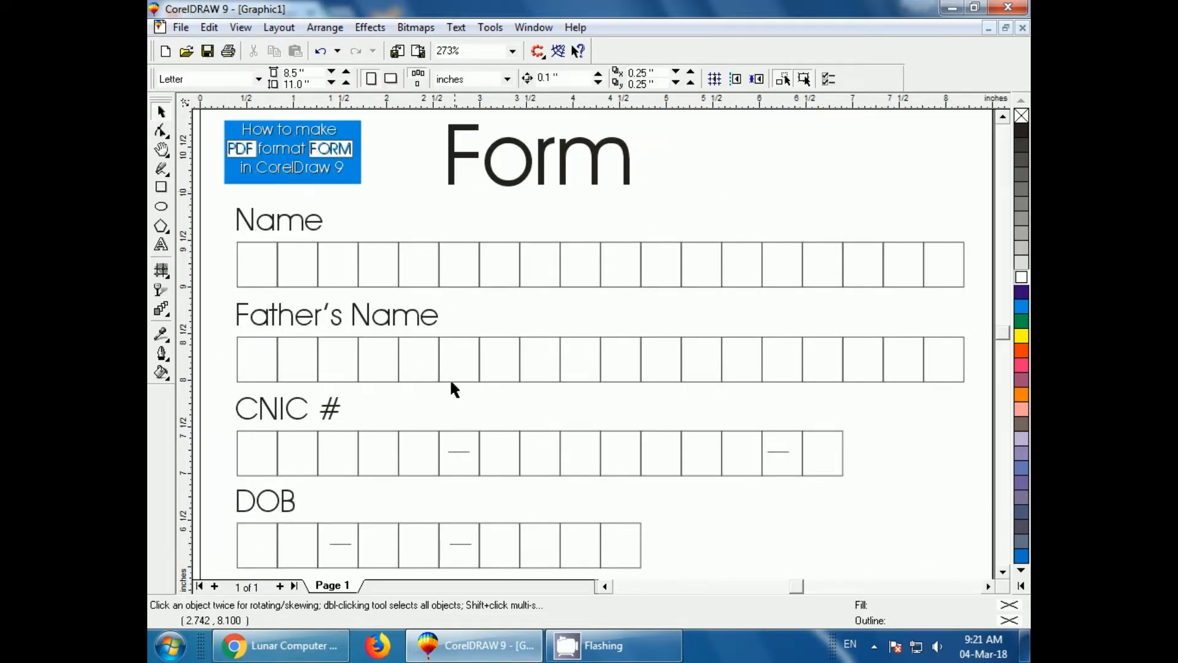
{"action": "key", "text": "F3"}
{"action": "key", "text": "F3"}
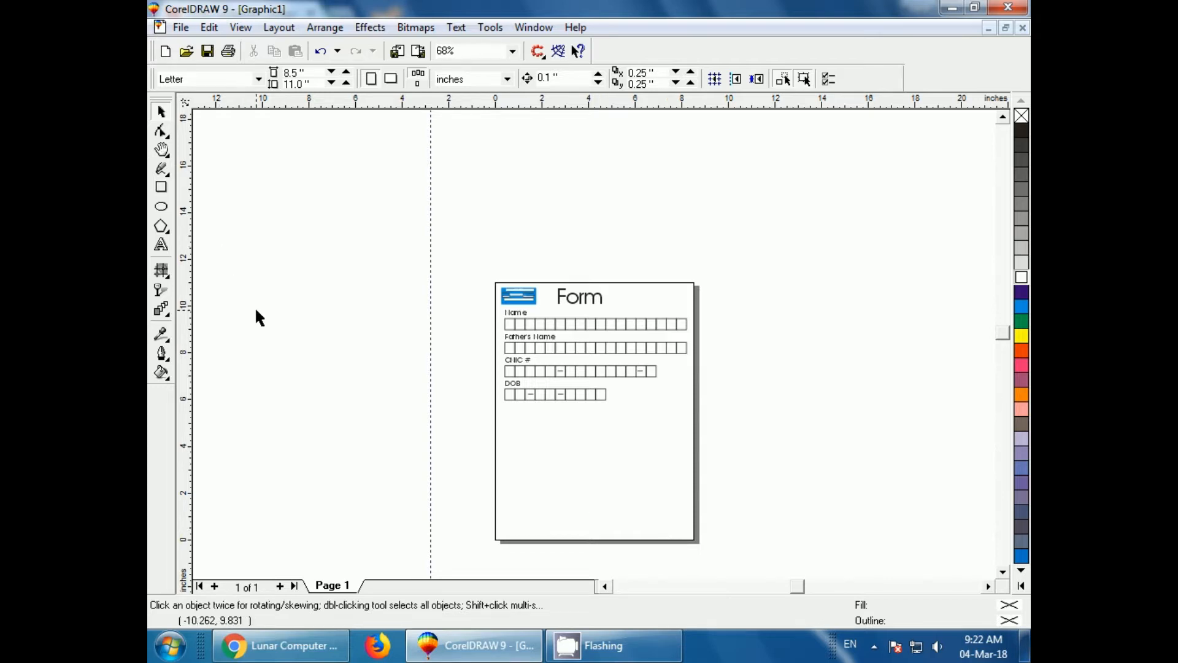
{"action": "left_click_drag", "start_coordinate": [393, 267], "coordinate": [737, 463]}
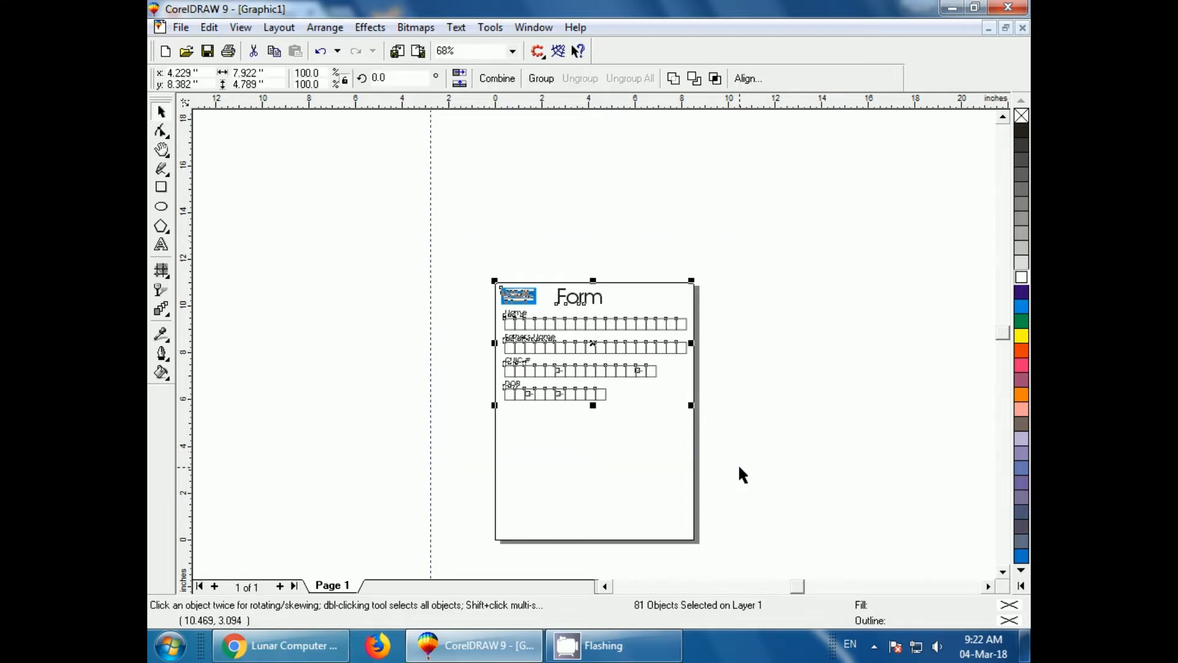
{"action": "key", "text": "shift+F2"}
{"action": "key", "text": "F3"}
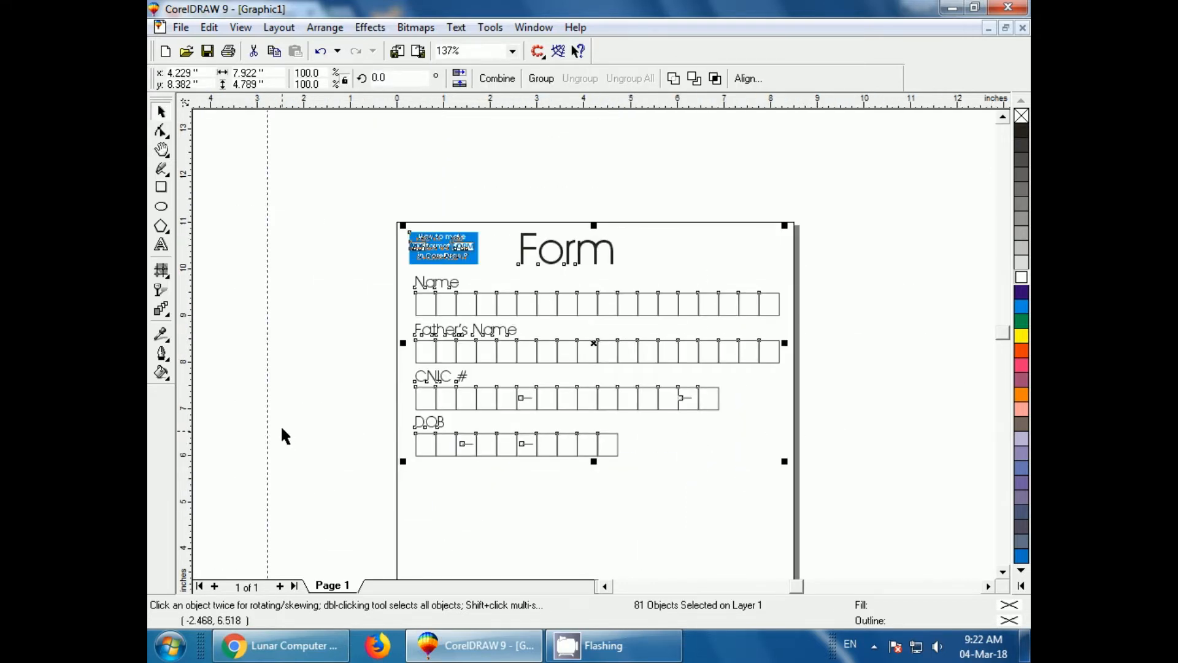
{"action": "left_click", "coordinate": [301, 417]}
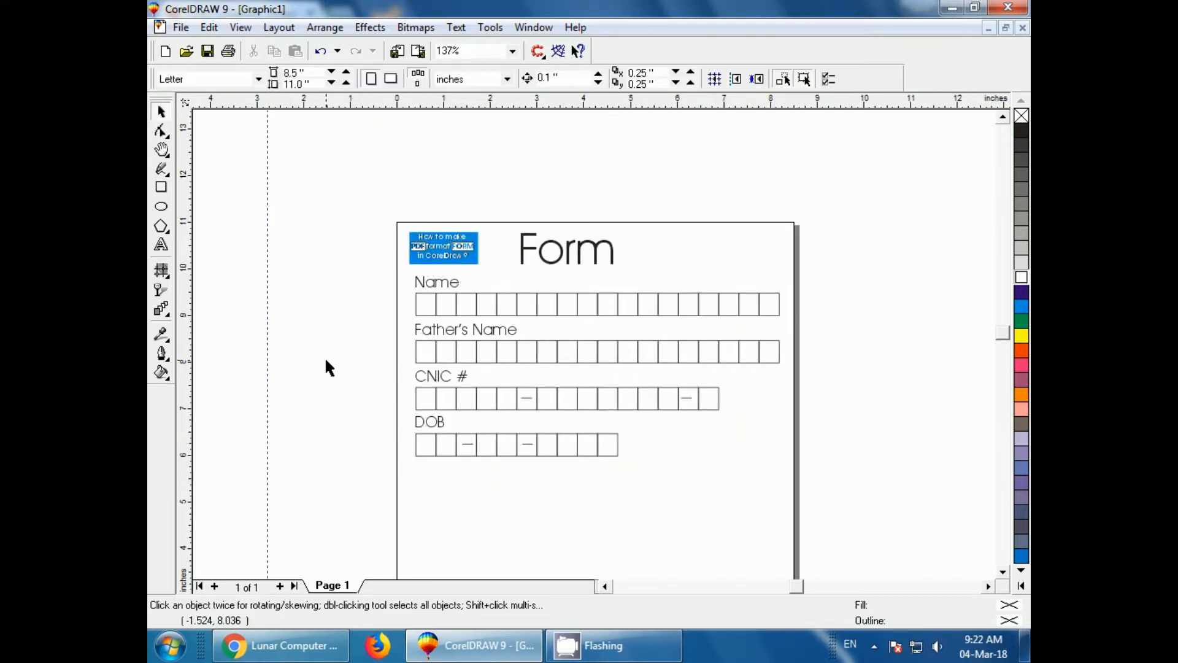
{"action": "left_click", "coordinate": [180, 28]}
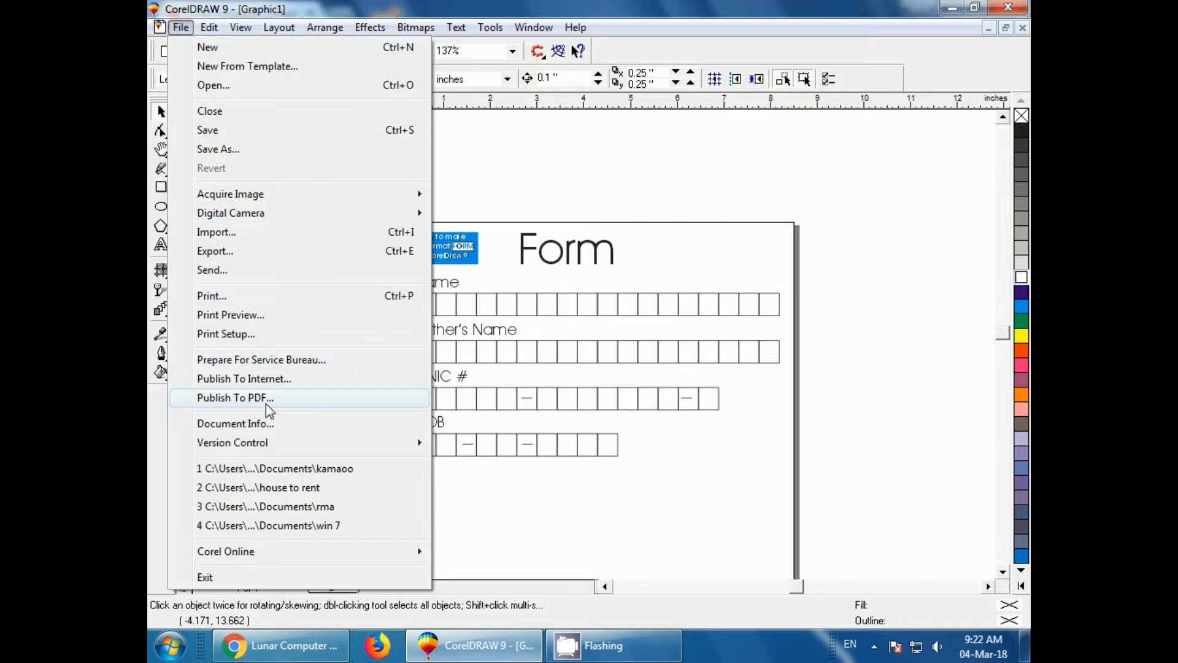
{"action": "left_click", "coordinate": [495, 513]}
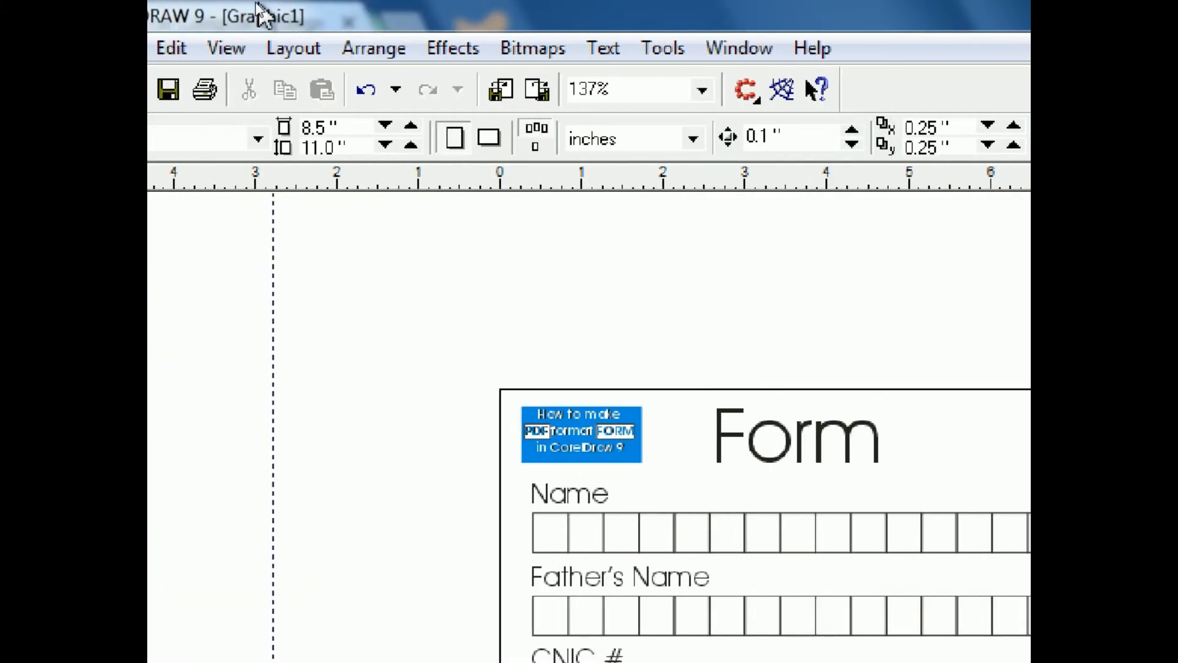
{"action": "left_click", "coordinate": [203, 48]}
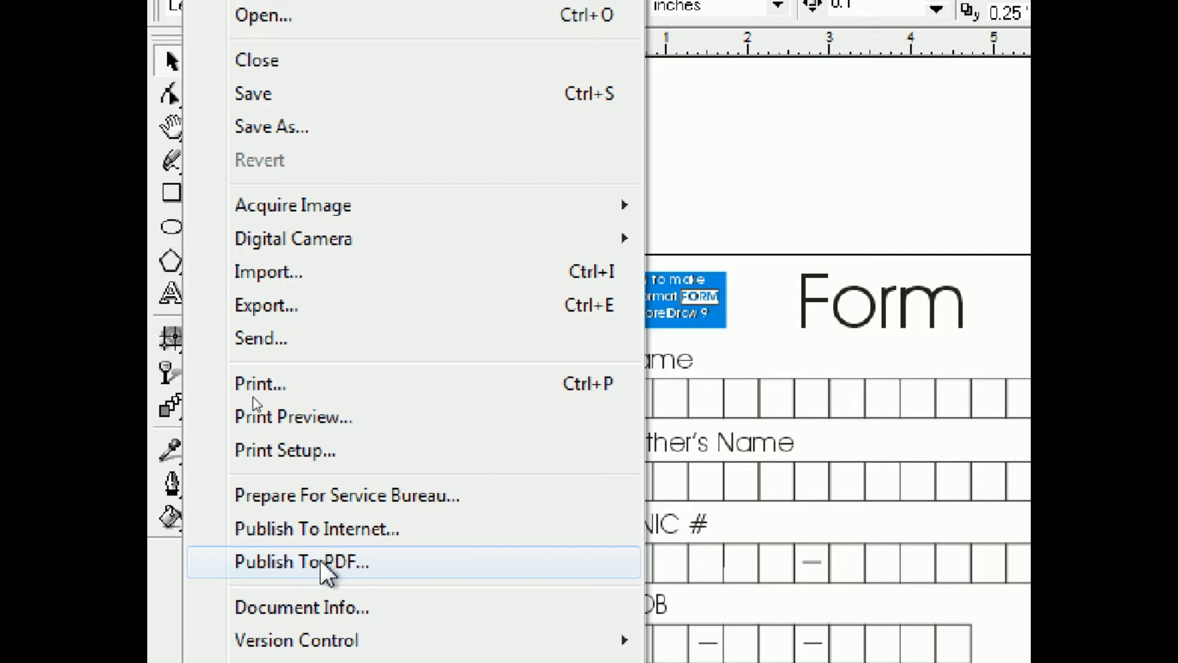
{"action": "left_click", "coordinate": [402, 577]}
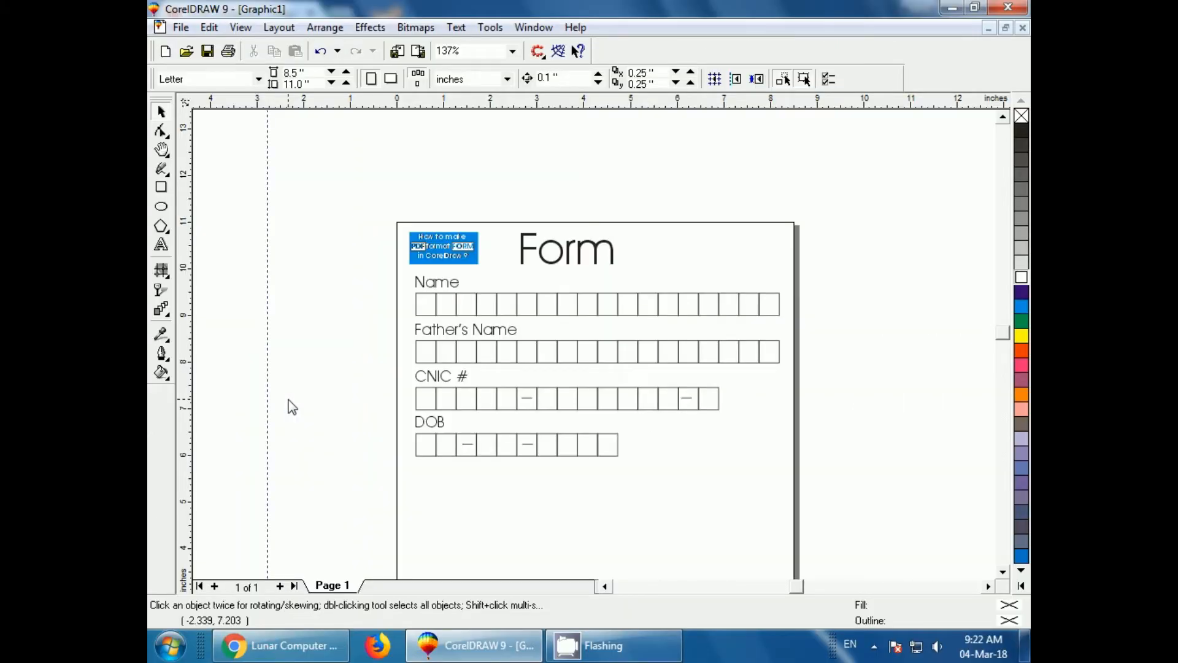
Publish the form to PDF under the file name lccform.pdf in the Documents folder.
{"action": "left_click", "coordinate": [181, 27]}
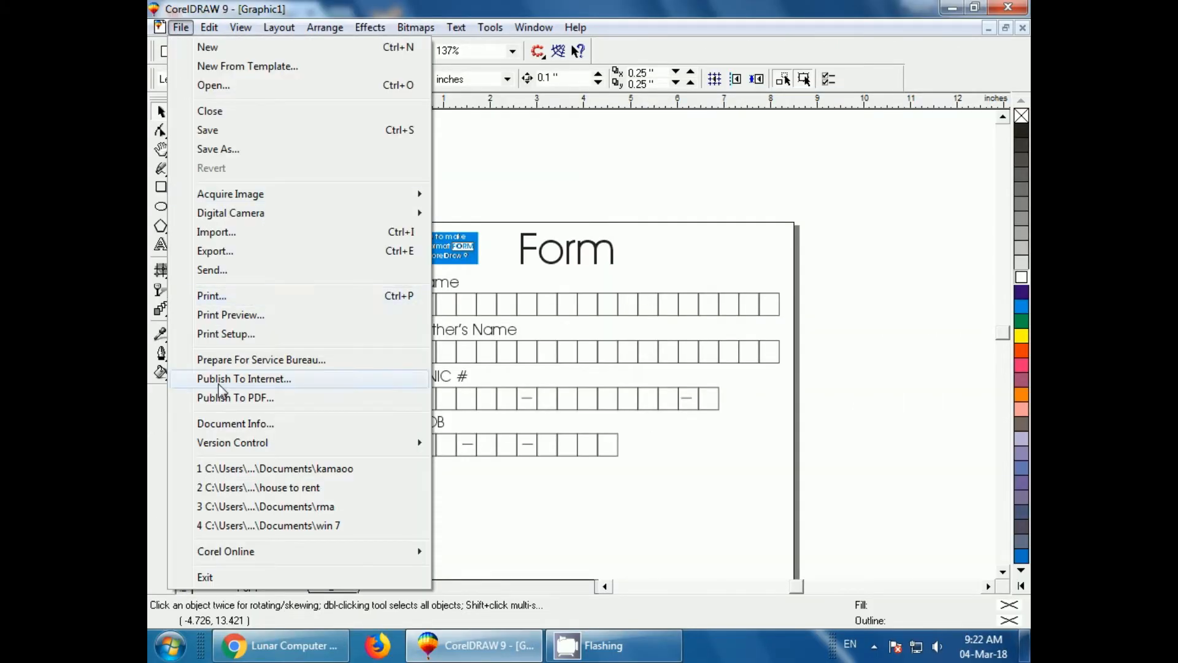
{"action": "left_click", "coordinate": [224, 399]}
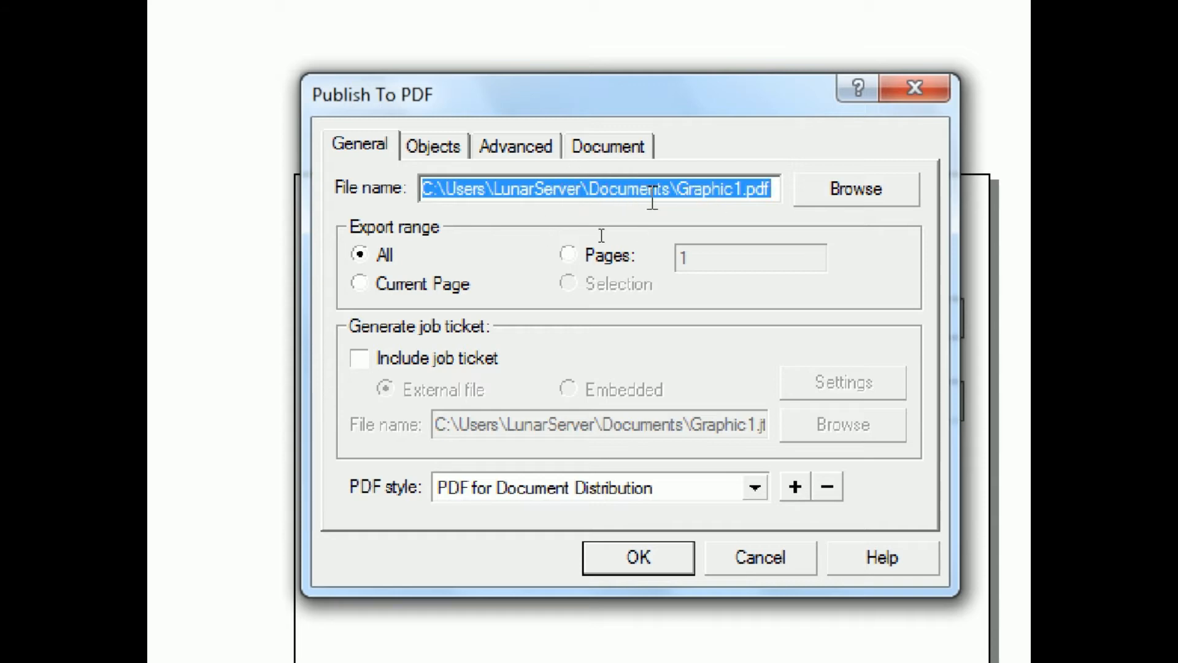
{"action": "left_click", "coordinate": [677, 191]}
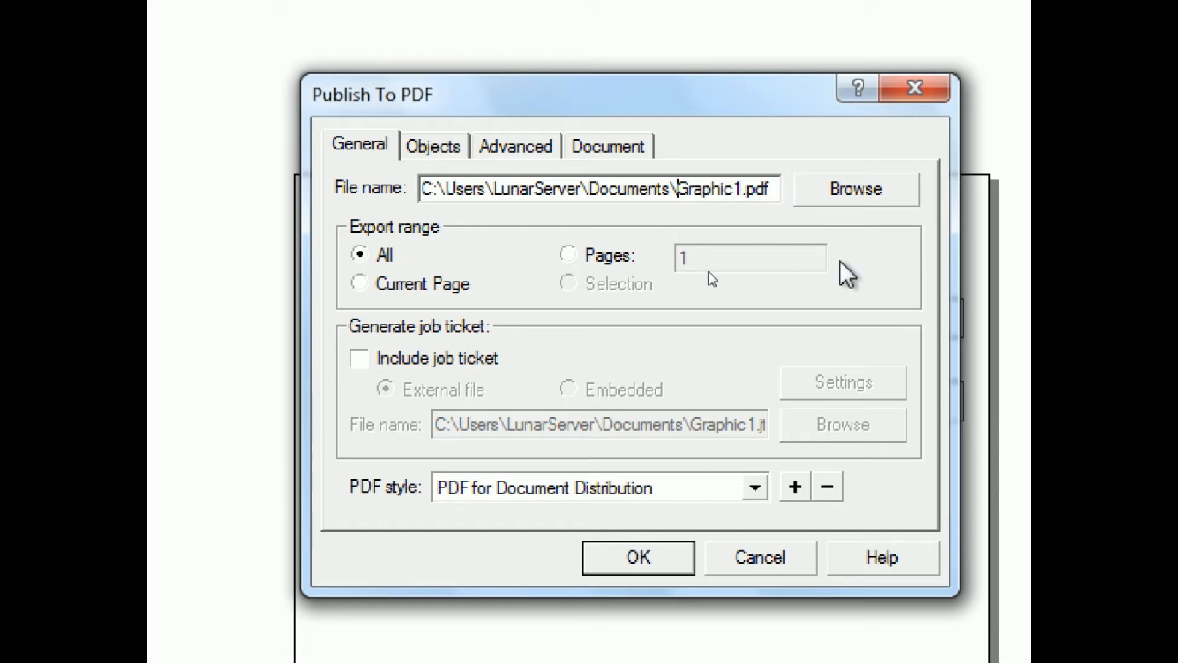
{"action": "key", "text": "Delete"}
{"action": "key", "text": "Delete"}
{"action": "key", "text": "Delete"}
{"action": "key", "text": "Delete"}
{"action": "key", "text": "Delete"}
{"action": "key", "text": "Delete"}
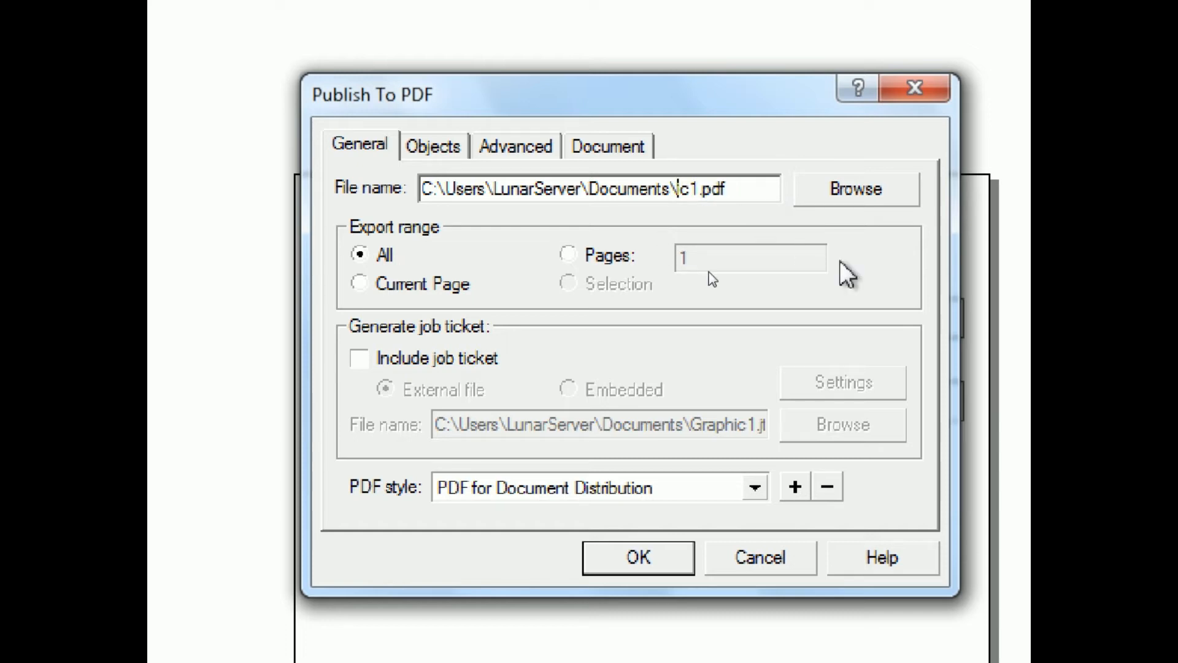
{"action": "key", "text": "Delete"}
{"action": "key", "text": "Delete"}
{"action": "type", "text": "lccform"}
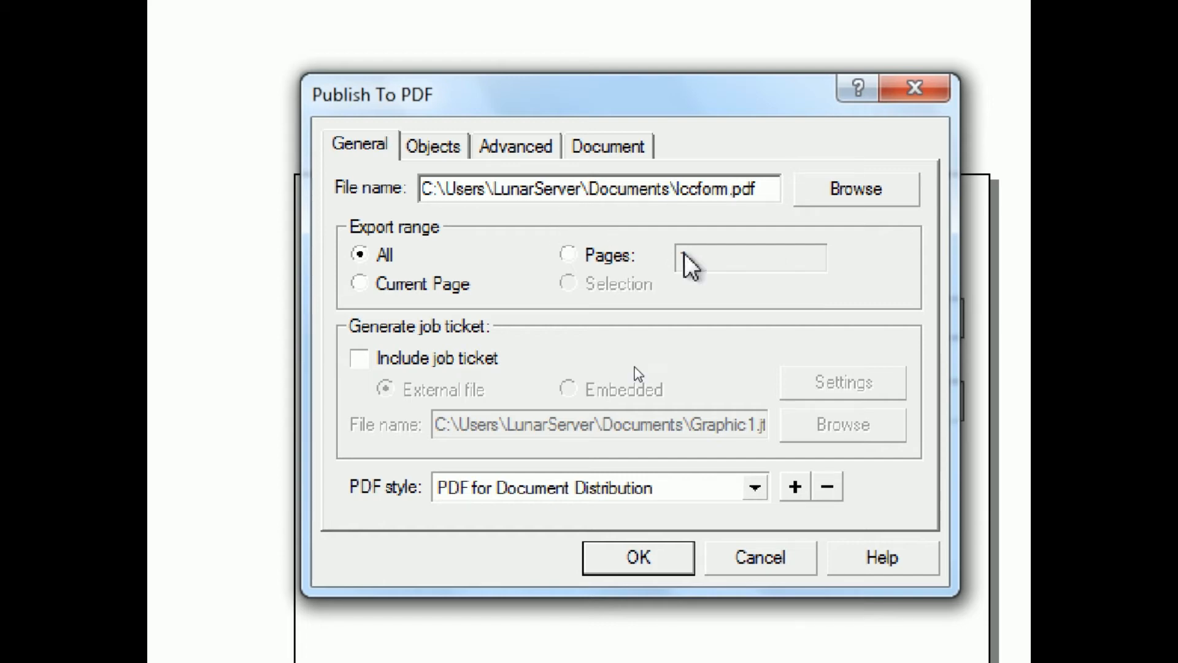
{"action": "left_click", "coordinate": [629, 498]}
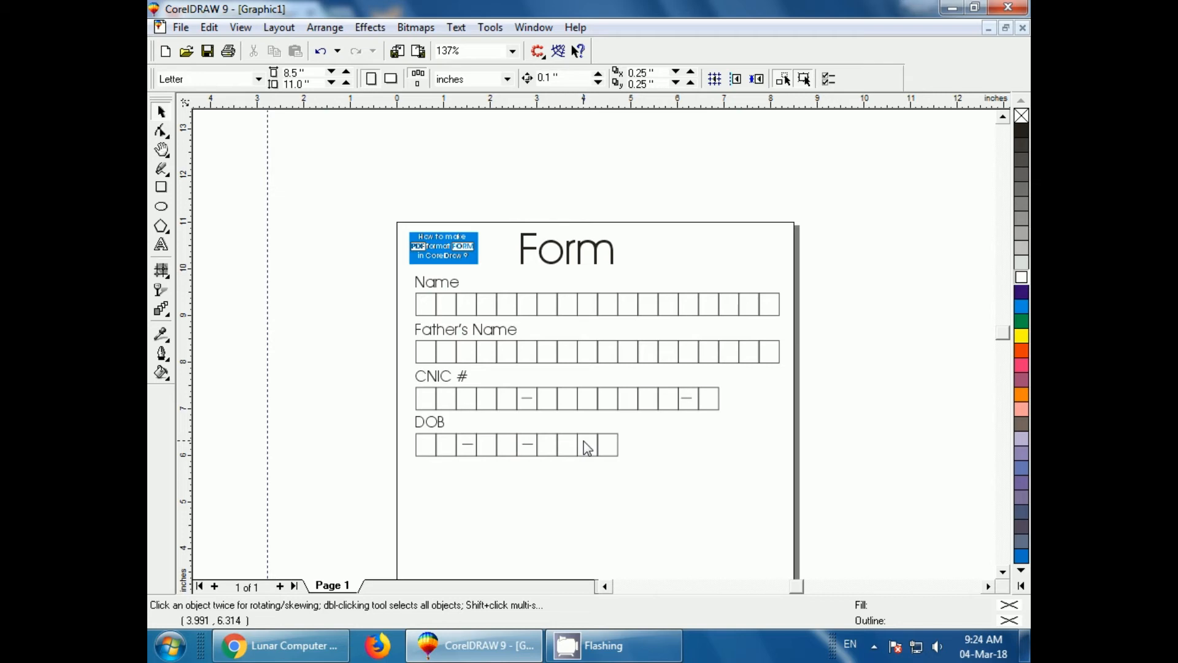
Minimize CorelDRAW and open the My Documents folder in Windows Explorer.
{"action": "left_click", "coordinate": [946, 10]}
{"action": "left_click", "coordinate": [949, 11]}
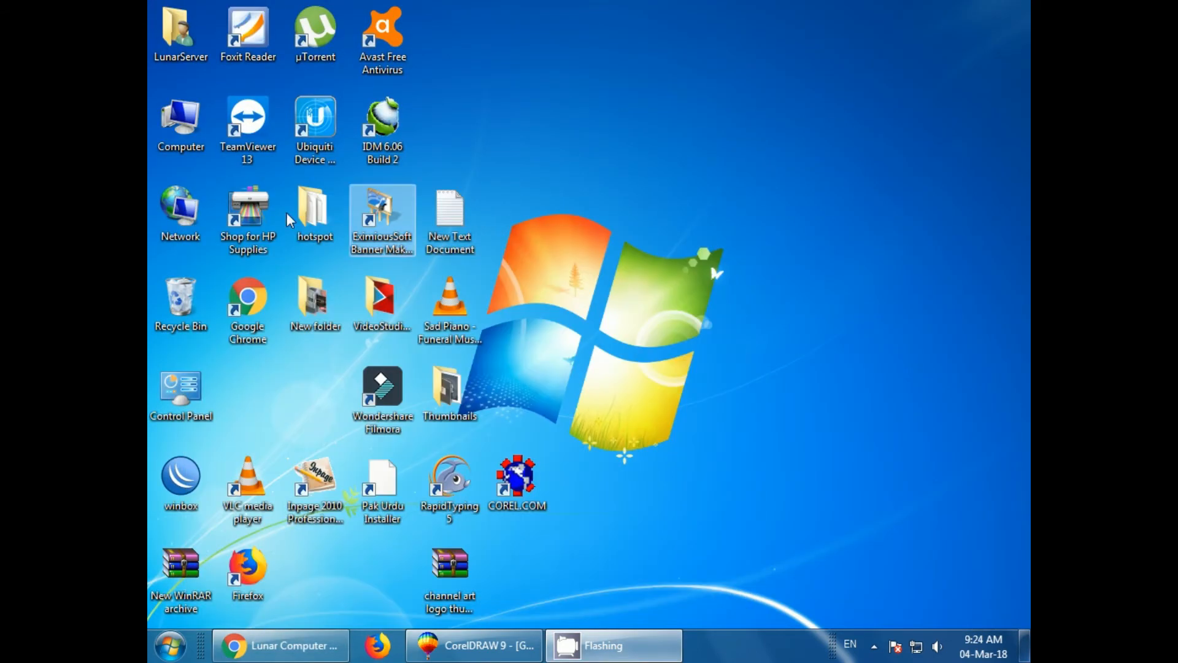
{"action": "double_click", "coordinate": [174, 54]}
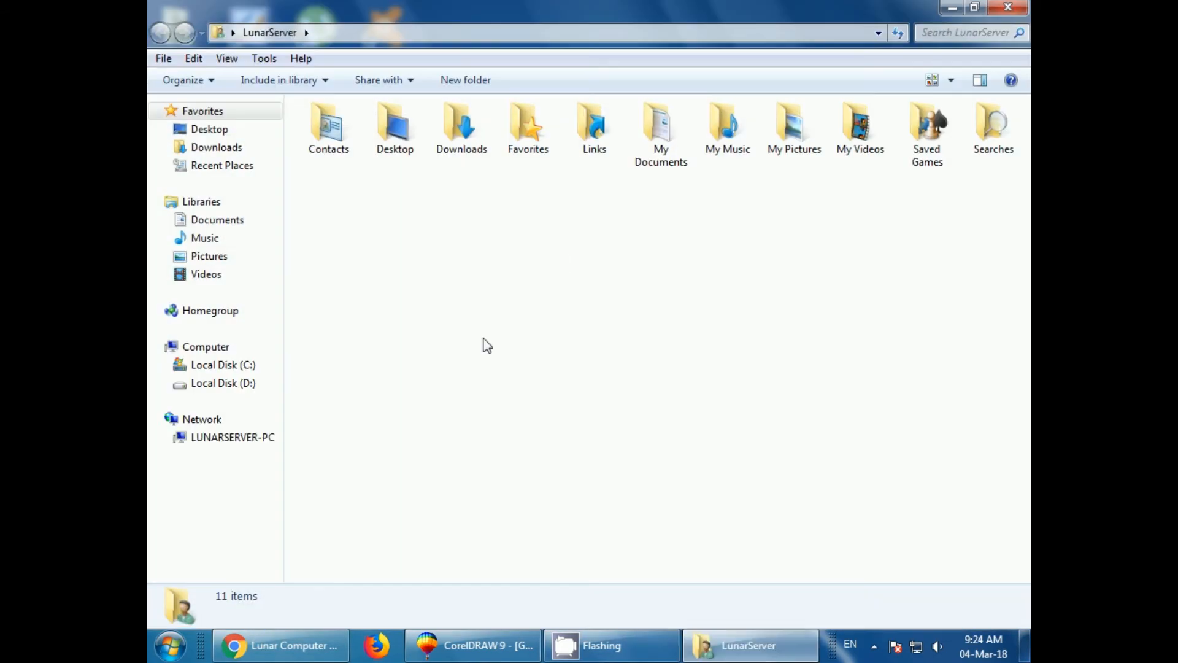
{"action": "double_click", "coordinate": [659, 172]}
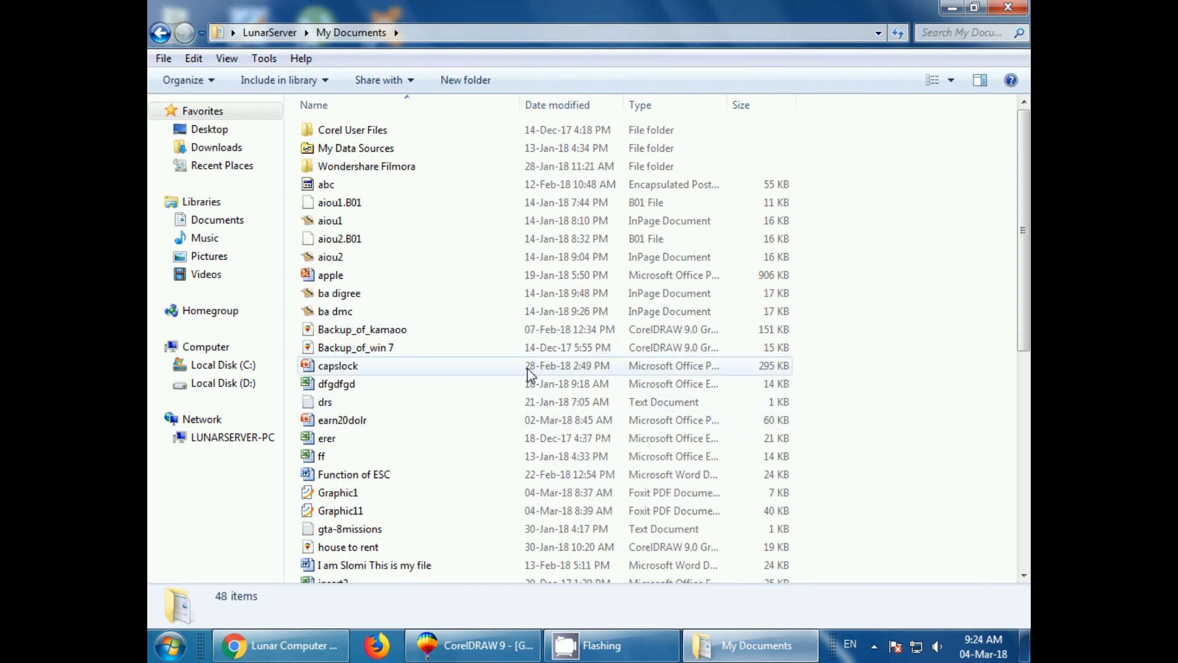
Locate the exported lccform PDF in My Documents and open it in Foxit Reader.
{"action": "mouse_move", "coordinate": [511, 370]}
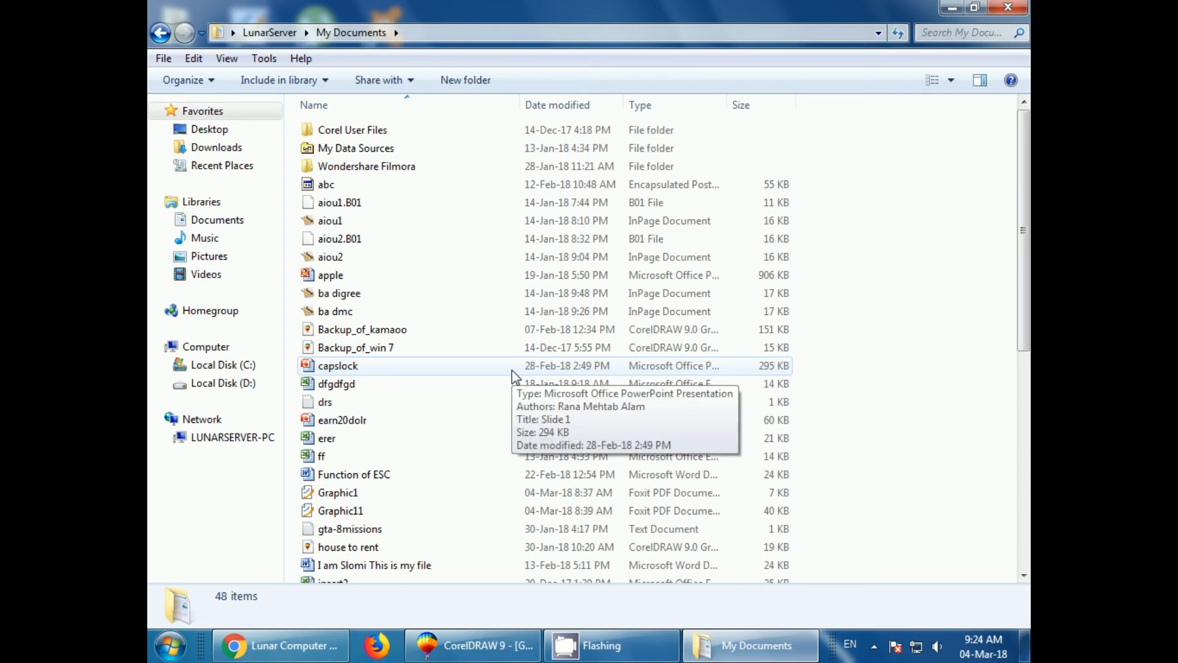
{"action": "left_click", "coordinate": [361, 516]}
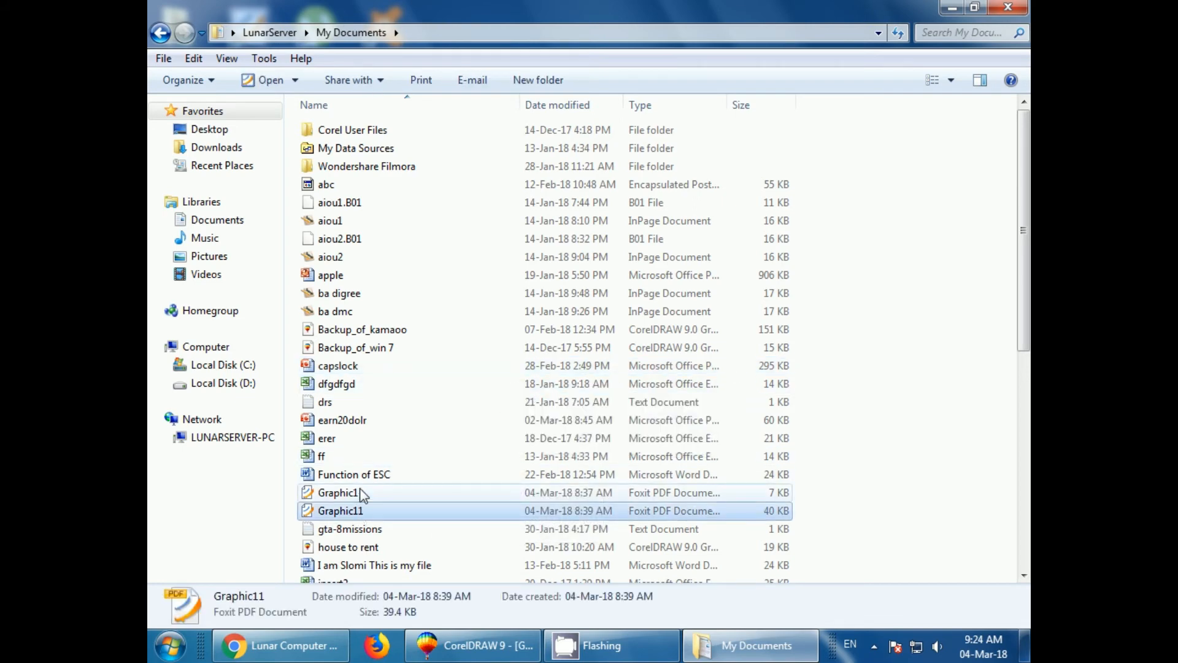
{"action": "key", "text": "m"}
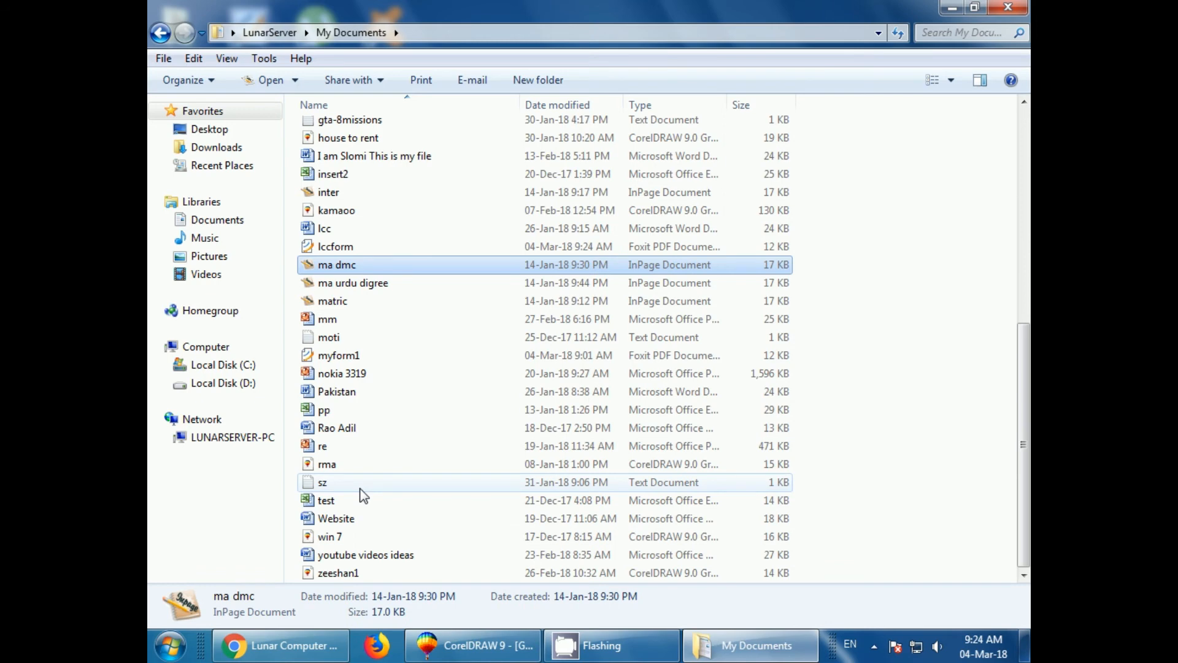
{"action": "key", "text": "Up"}
{"action": "key", "text": "Up"}
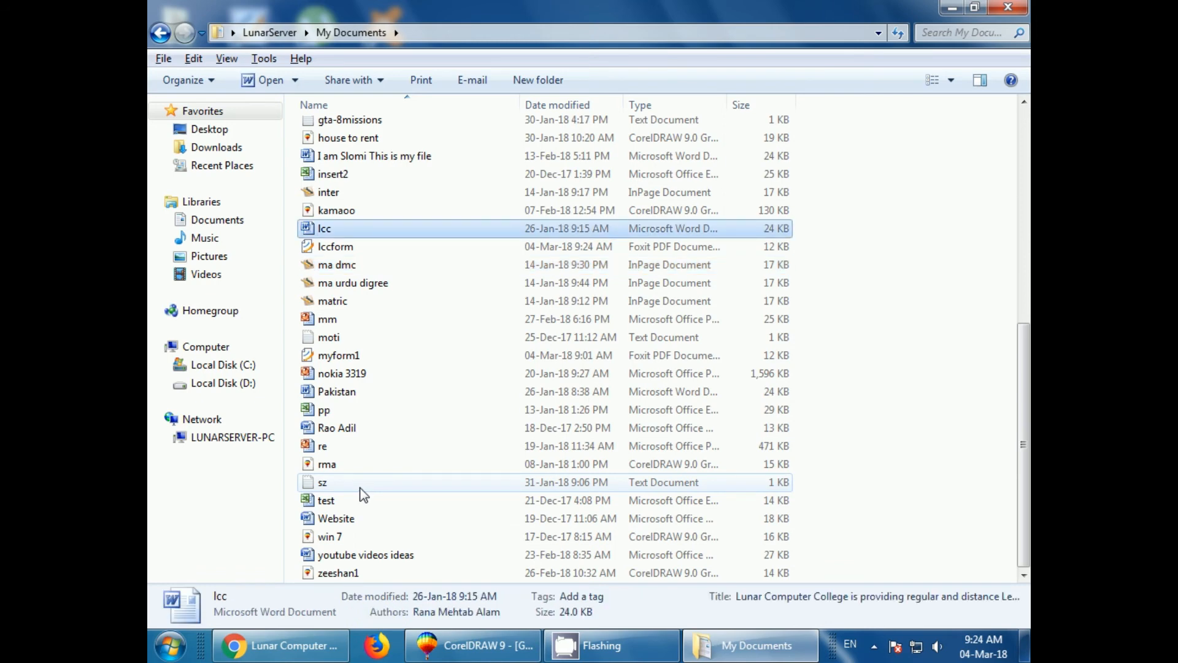
{"action": "key", "text": "Down"}
{"action": "key", "text": "Up"}
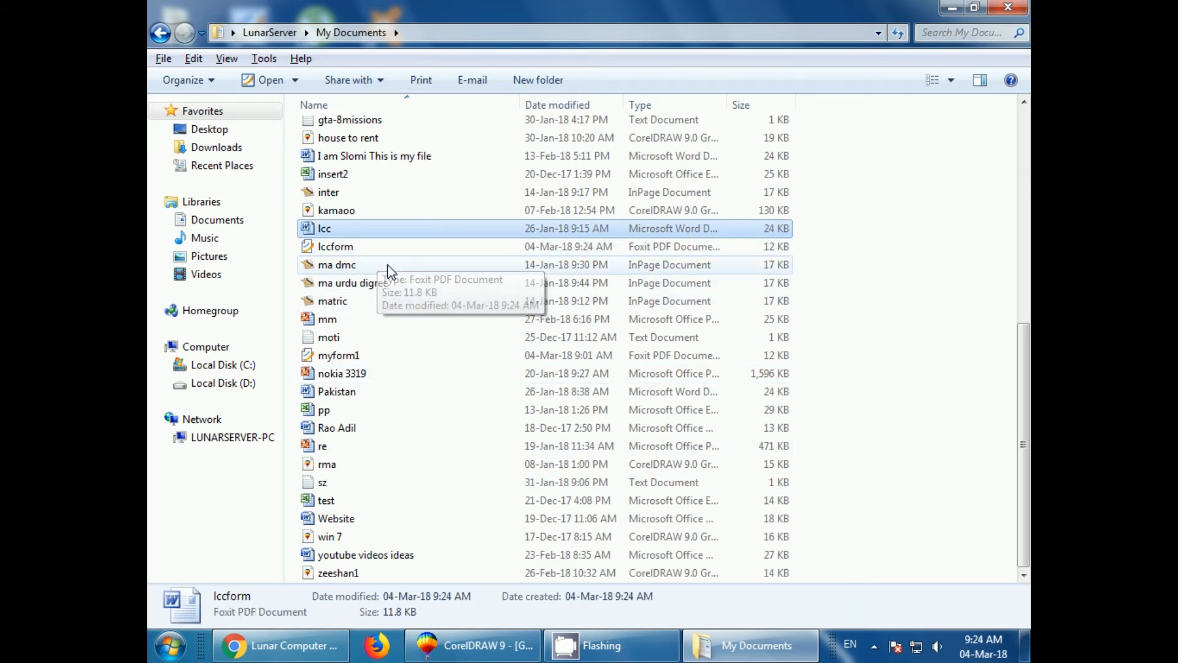
{"action": "key", "text": "Down"}
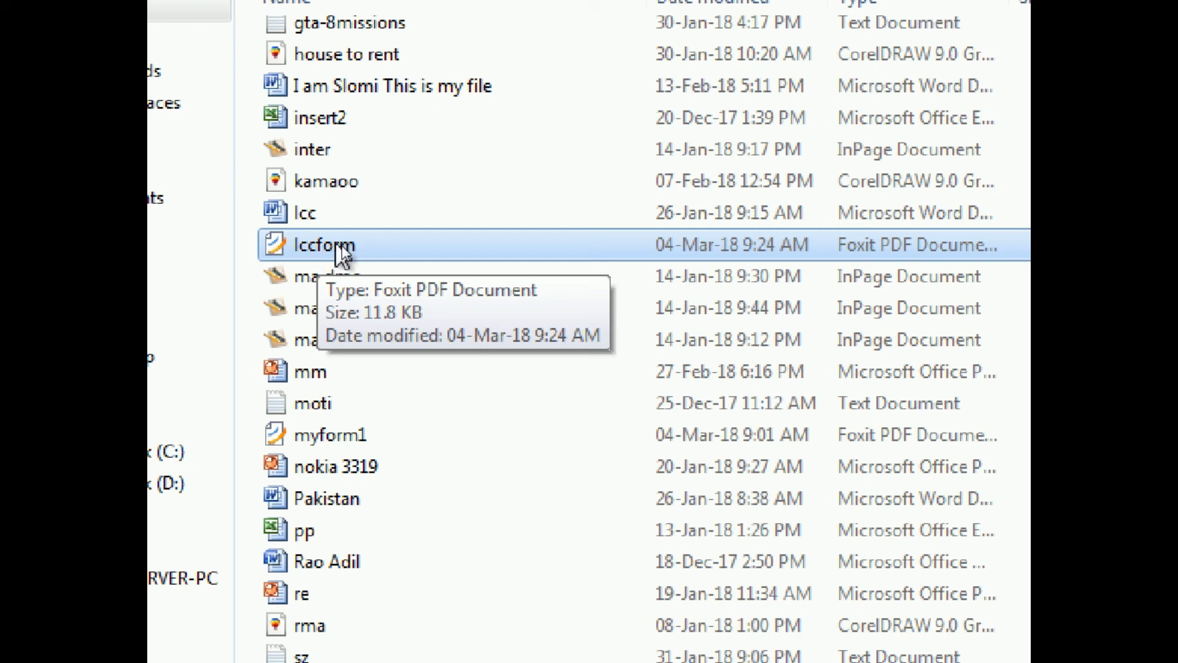
{"action": "double_click", "coordinate": [337, 243]}
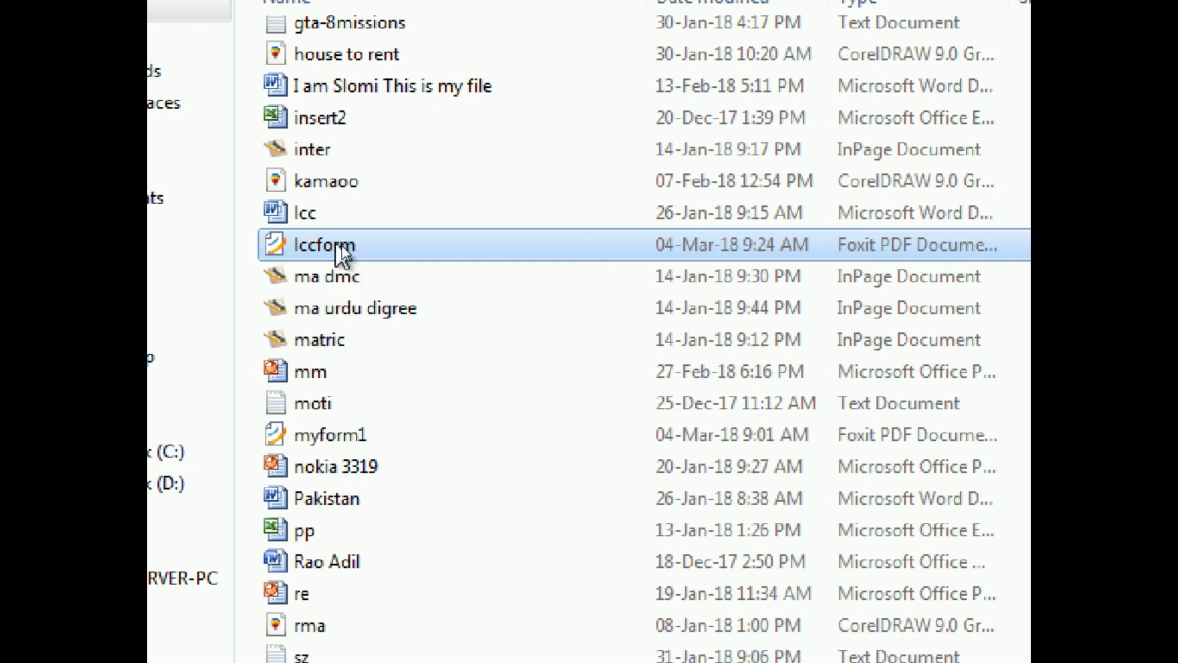
{"action": "double_click", "coordinate": [325, 245]}
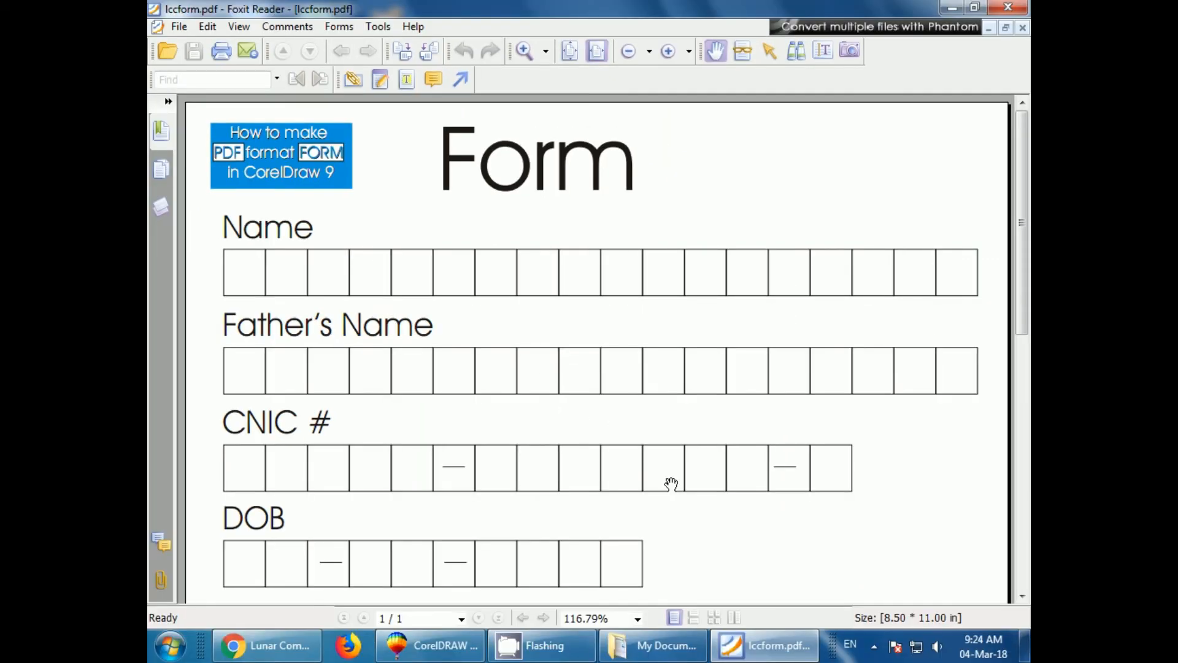
Compare the lccform PDF in Foxit Reader with the original form in CorelDRAW, from the heading to below the "DOB" row.
{"action": "scroll", "coordinate": [670, 485], "scroll_direction": "down", "scroll_amount": 3}
{"action": "scroll", "coordinate": [671, 484], "scroll_direction": "up", "scroll_amount": 3}
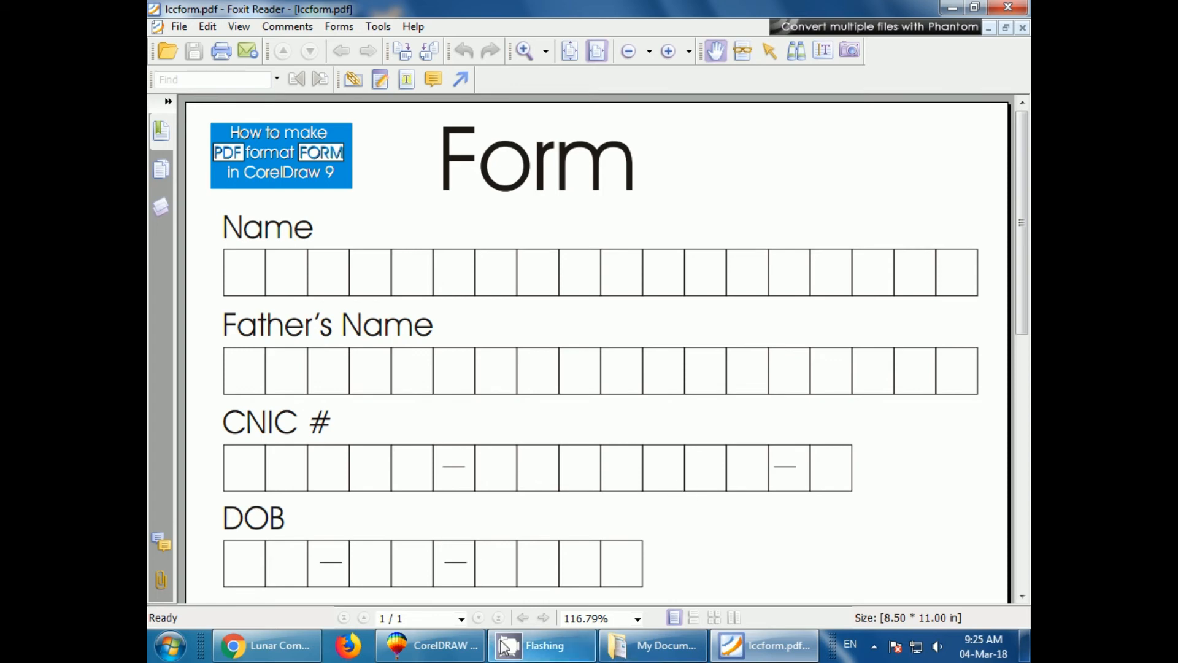
{"action": "left_click", "coordinate": [451, 645]}
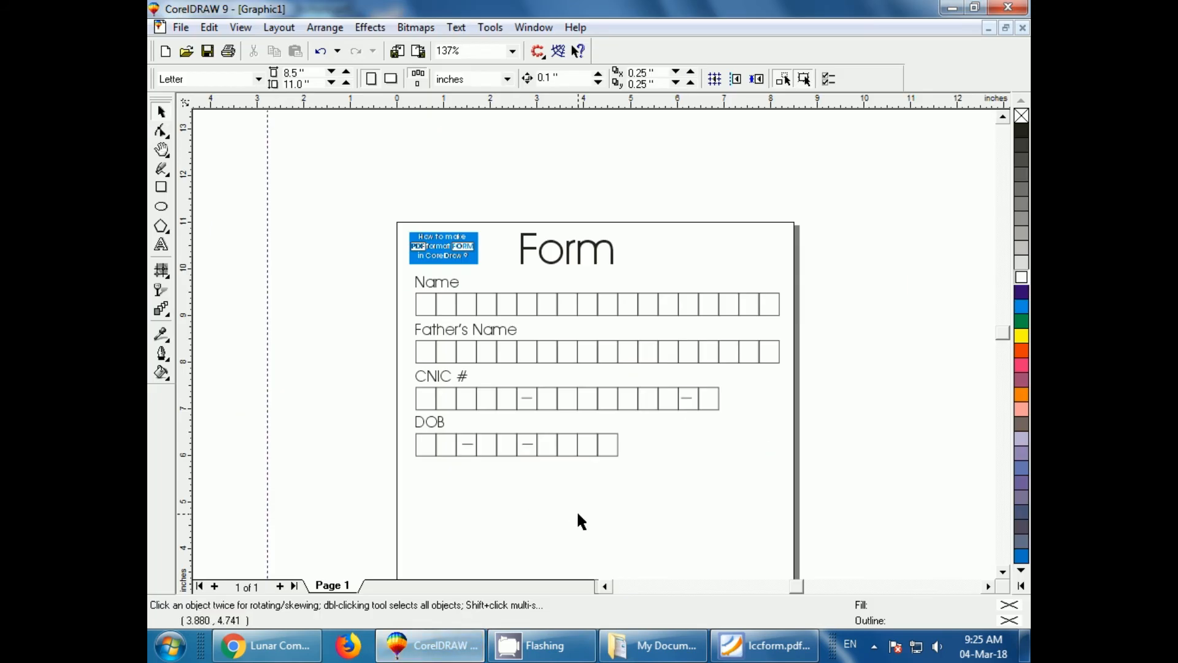
{"action": "left_click", "coordinate": [733, 644]}
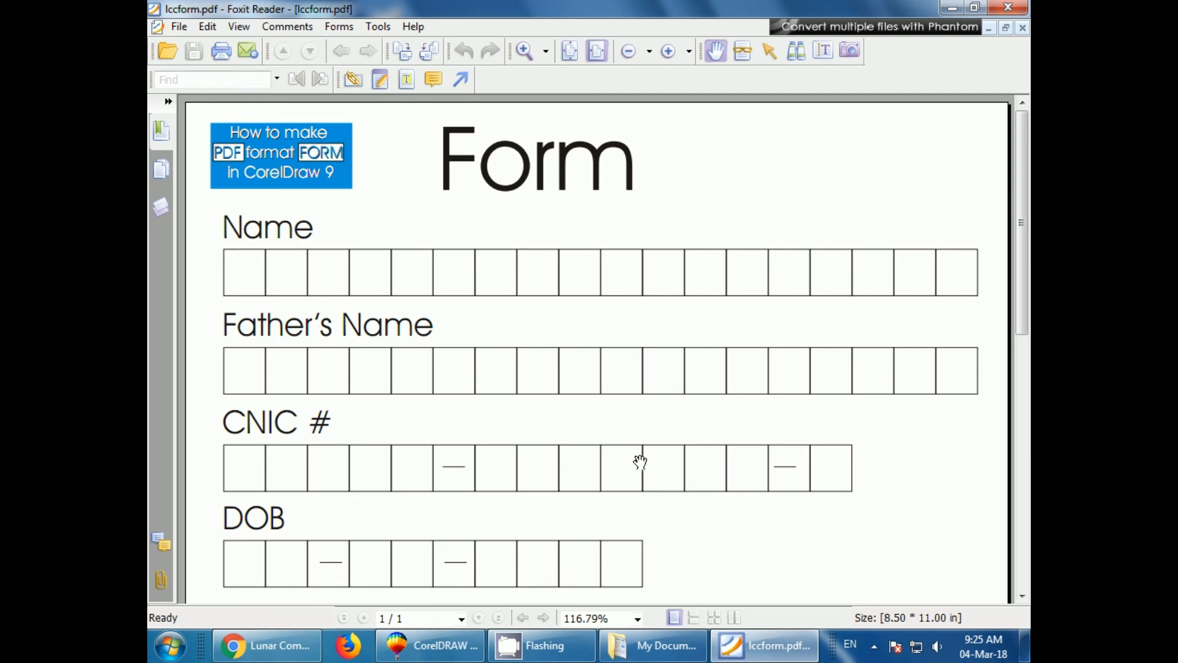
{"action": "scroll", "coordinate": [543, 429], "scroll_direction": "down", "scroll_amount": 3}
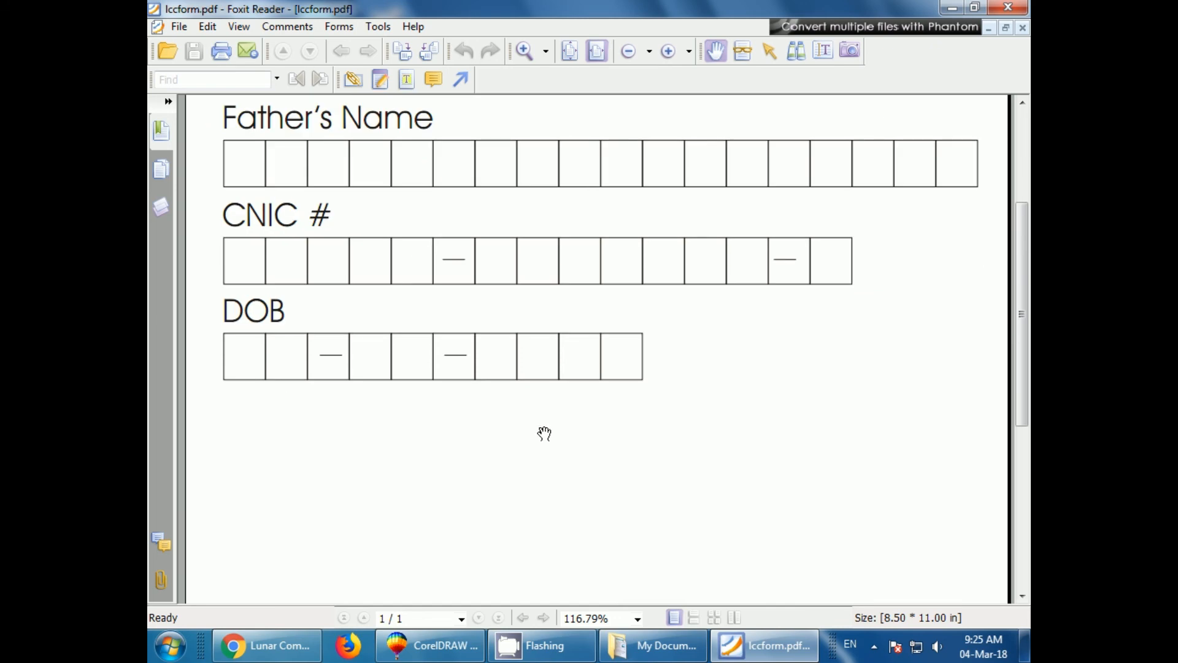
{"action": "scroll", "coordinate": [543, 433], "scroll_direction": "up", "scroll_amount": 3}
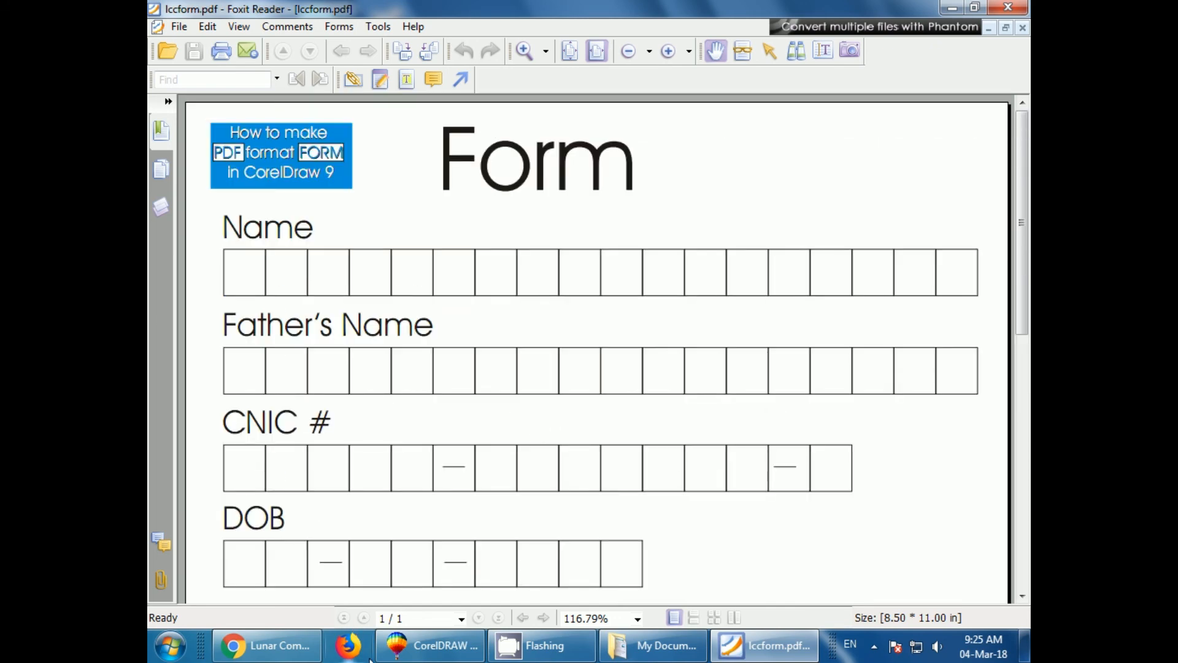
Switch to CorelDRAW and look up the Publish To PDF command without running it.
{"action": "left_click", "coordinate": [429, 645]}
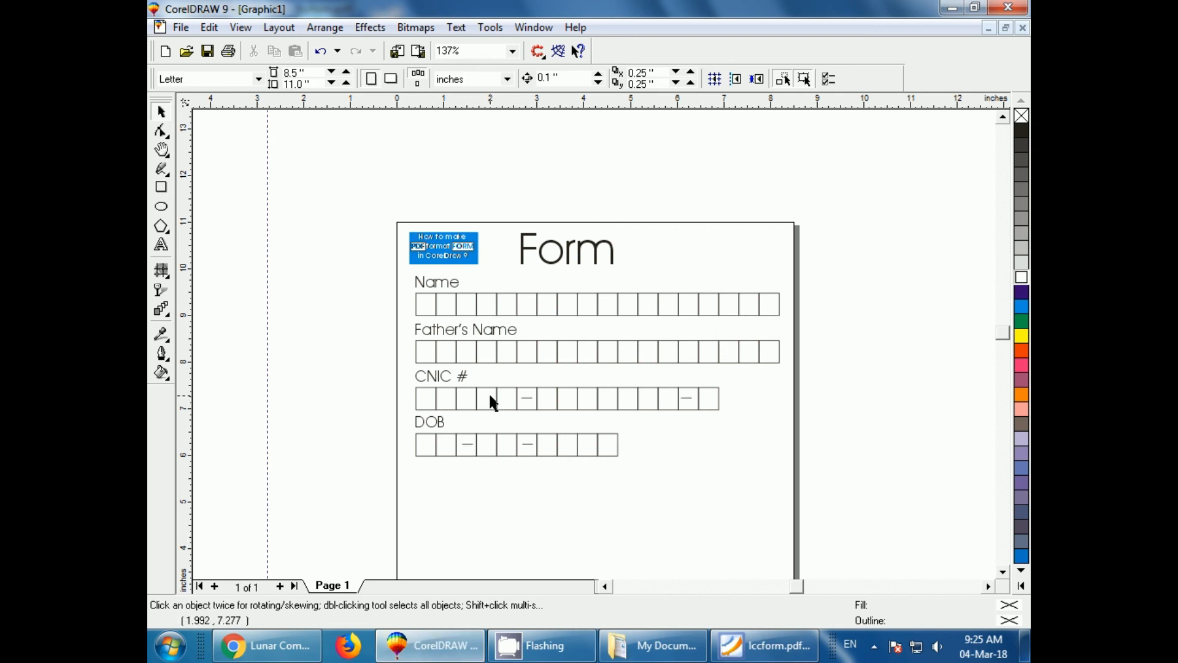
{"action": "left_click", "coordinate": [178, 28]}
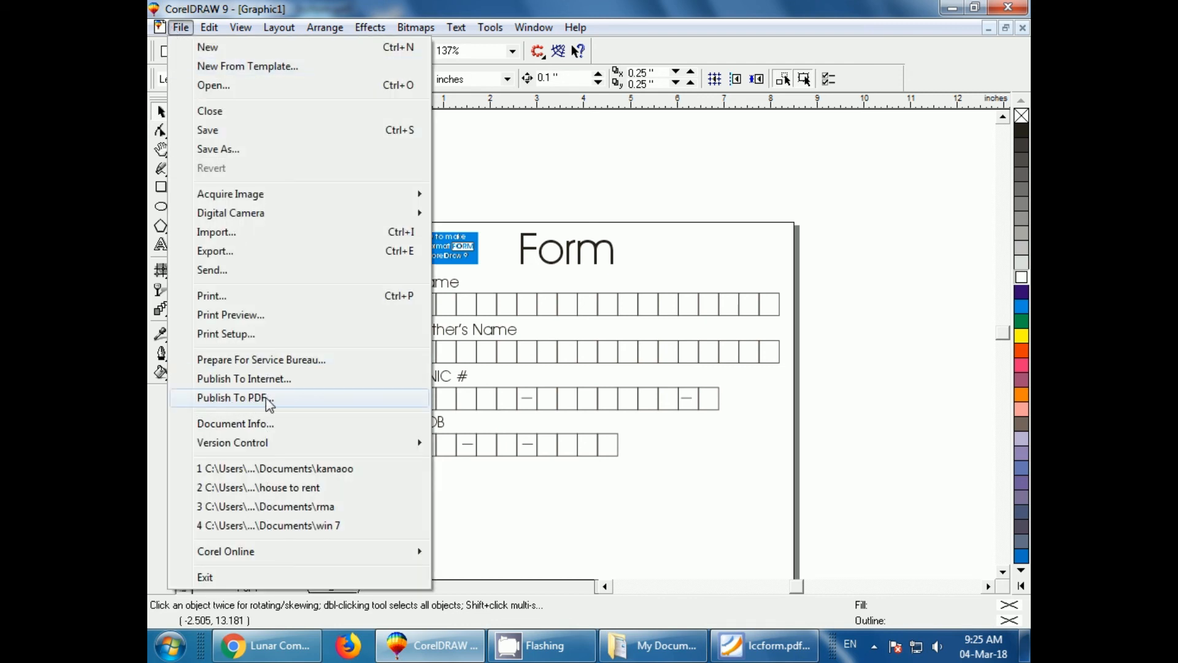
{"action": "left_click", "coordinate": [601, 509]}
Return to the lccform PDF in Foxit Reader and switch to the Lunar Computer College YouTube channel in Chrome.
{"action": "left_click", "coordinate": [768, 650]}
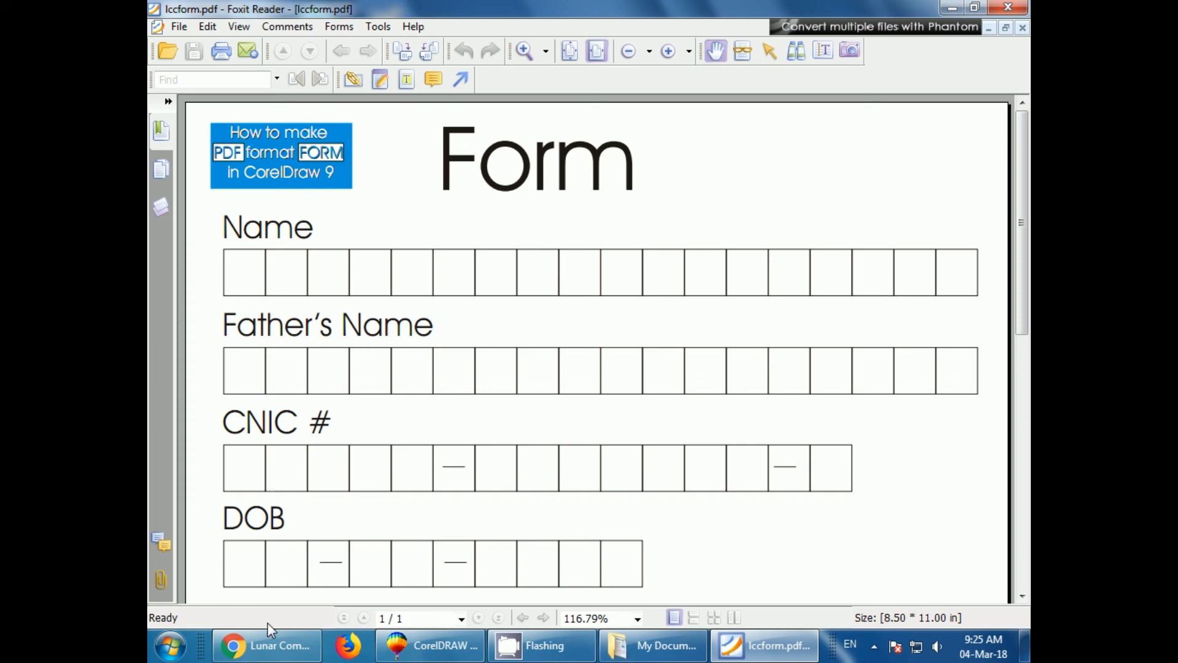
{"action": "left_click", "coordinate": [270, 644]}
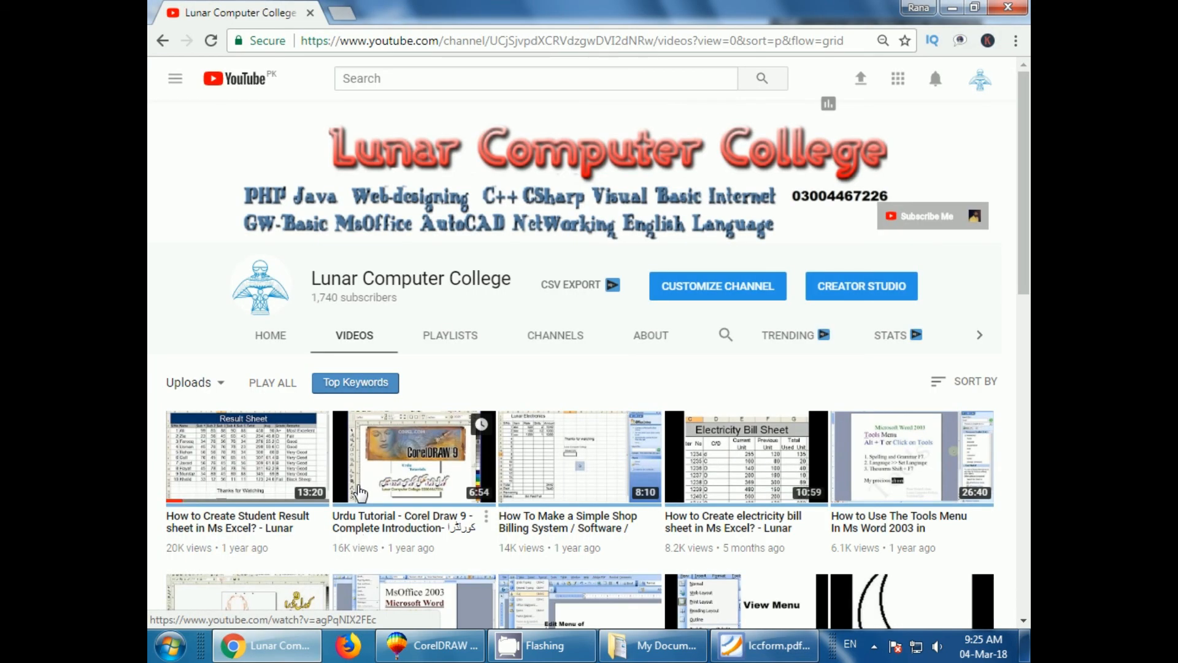